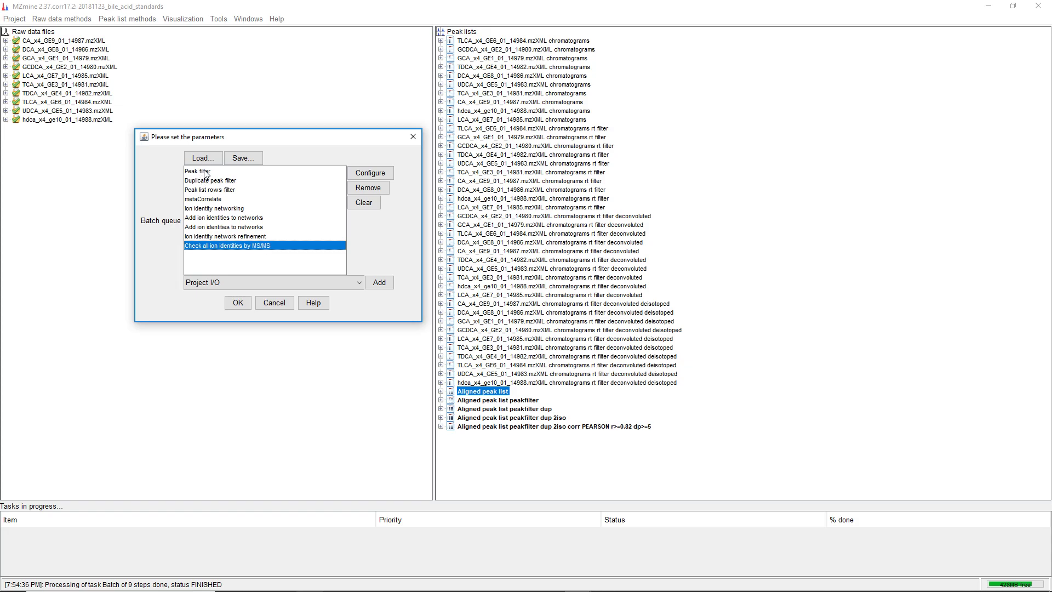
# Examine the Peak list rows filter settings in the batch queue, especially minimum peaks in a row and in an isotope pattern, and cancel.
pyautogui.click(227, 173)
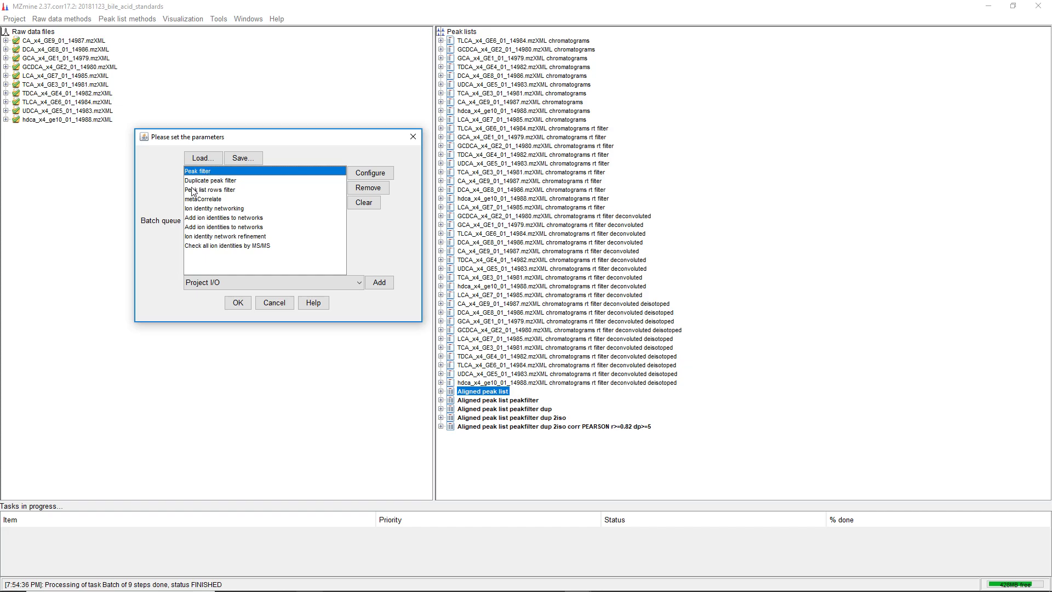
pyautogui.click(247, 181)
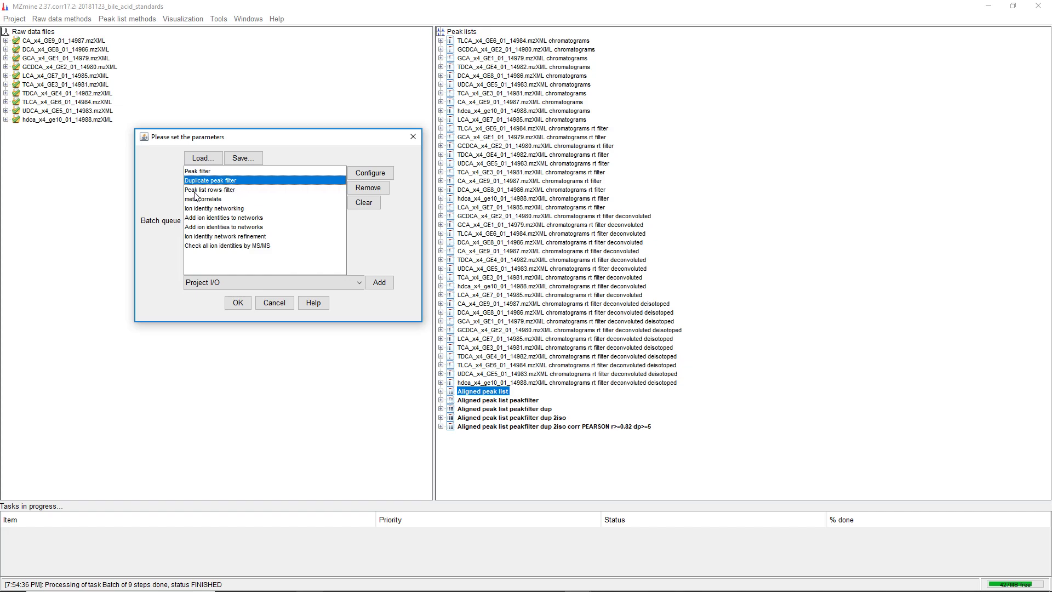
pyautogui.click(279, 192)
pyautogui.click(378, 173)
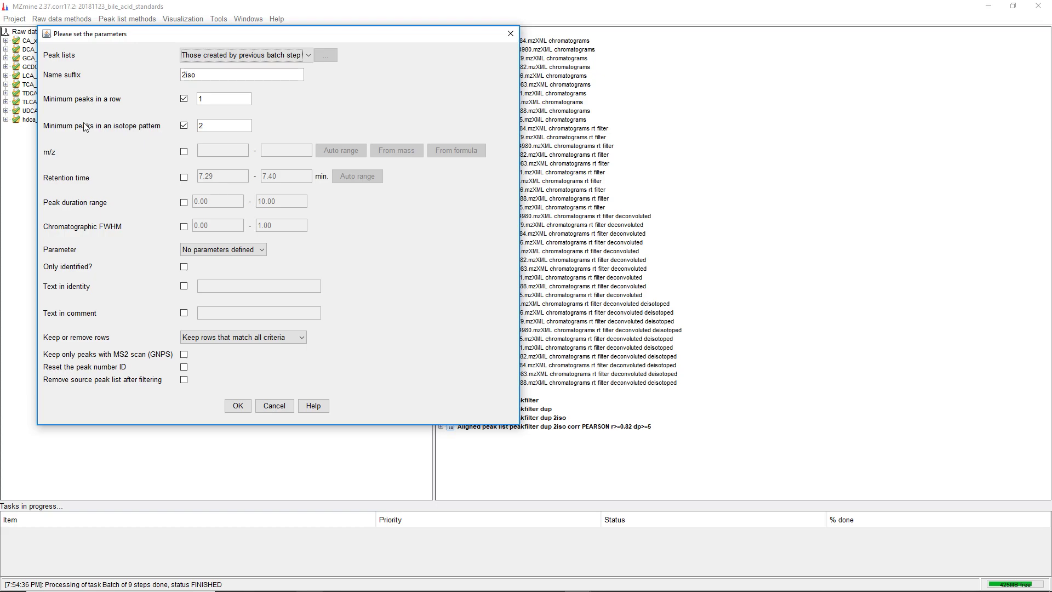
pyautogui.click(222, 125)
pyautogui.moveTo(217, 99); pyautogui.dragTo(170, 99)
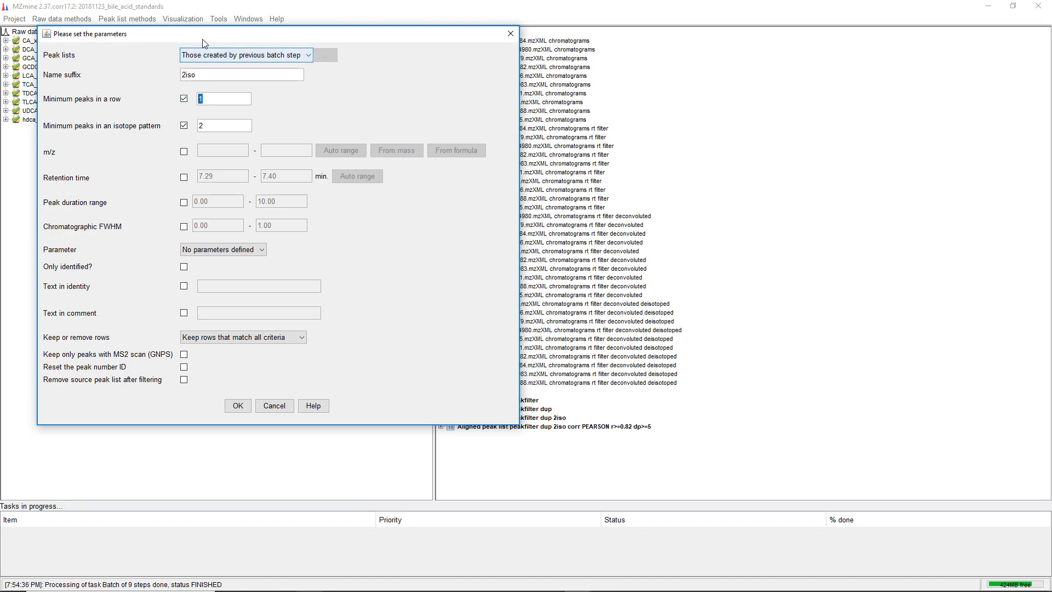
pyautogui.moveTo(202, 37); pyautogui.dragTo(369, 40)
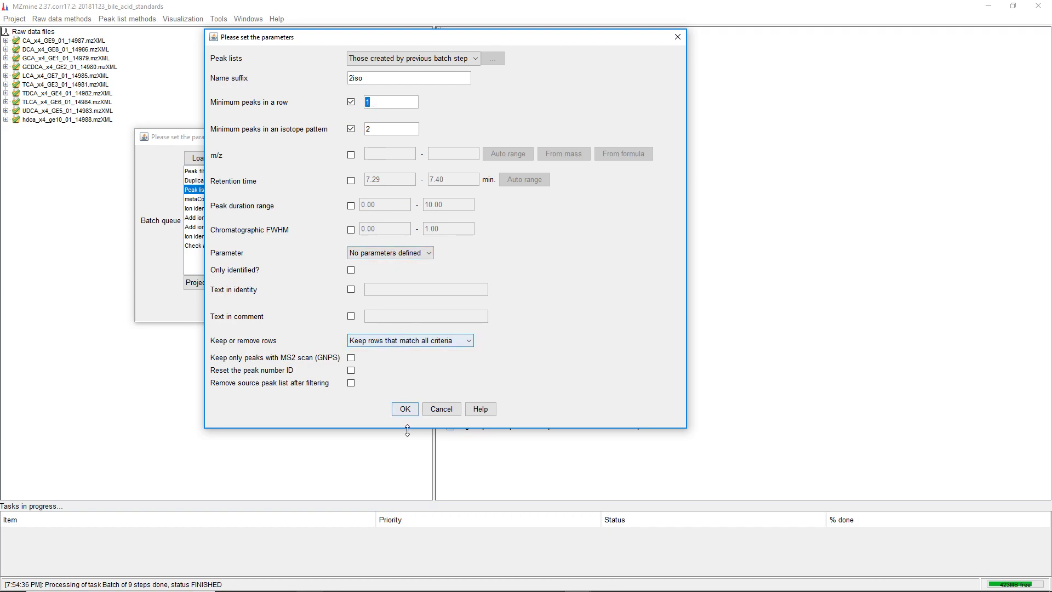
pyautogui.click(440, 410)
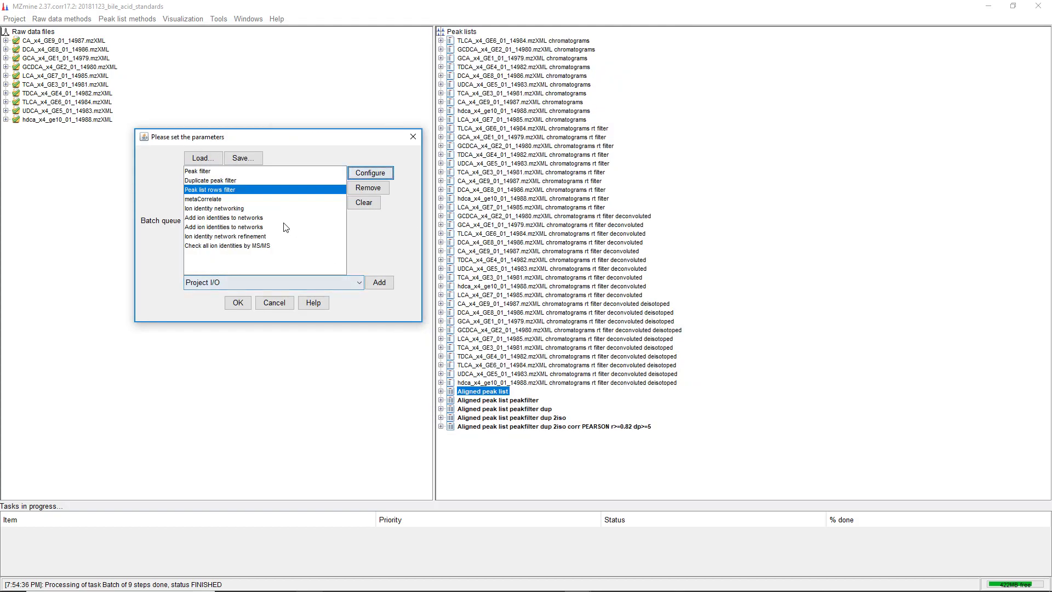
# Enable correlation grouping in the metaCorrelate batch step and examine its feature shape correlation settings.
pyautogui.click(202, 200)
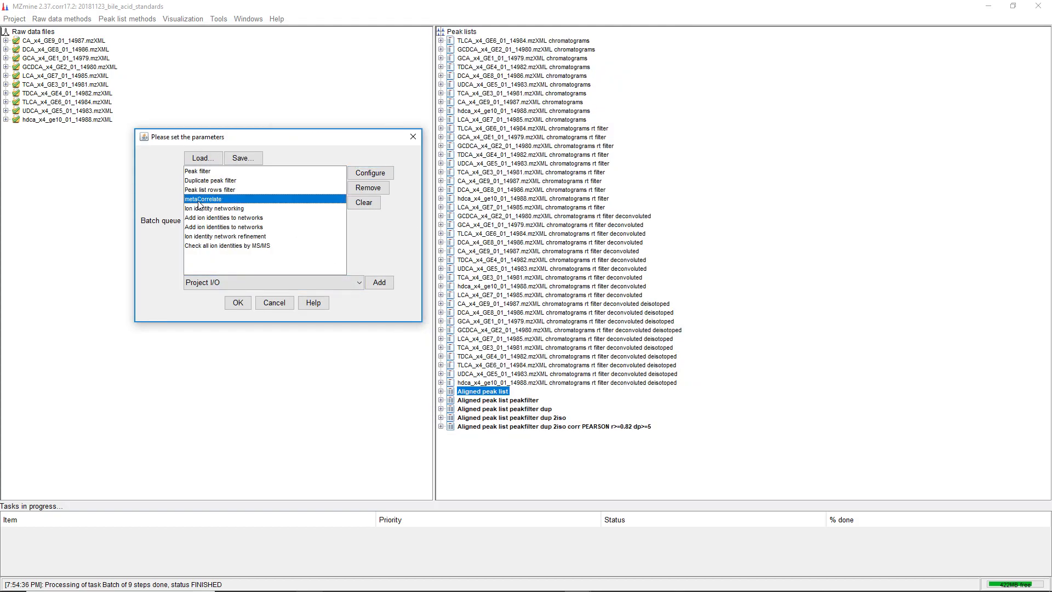
pyautogui.click(363, 175)
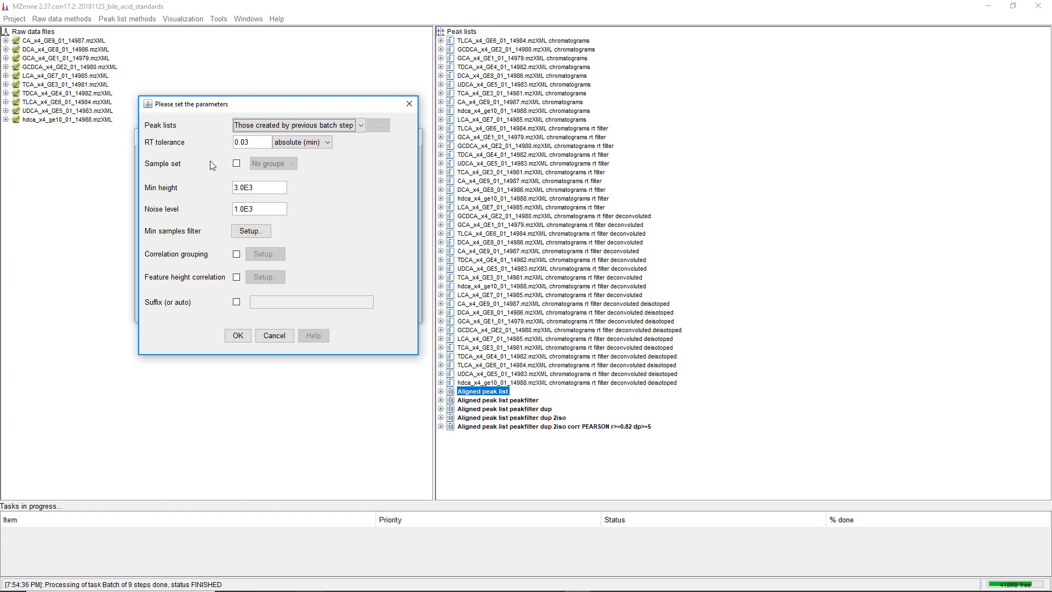
pyautogui.doubleClick(242, 142)
pyautogui.click(237, 254)
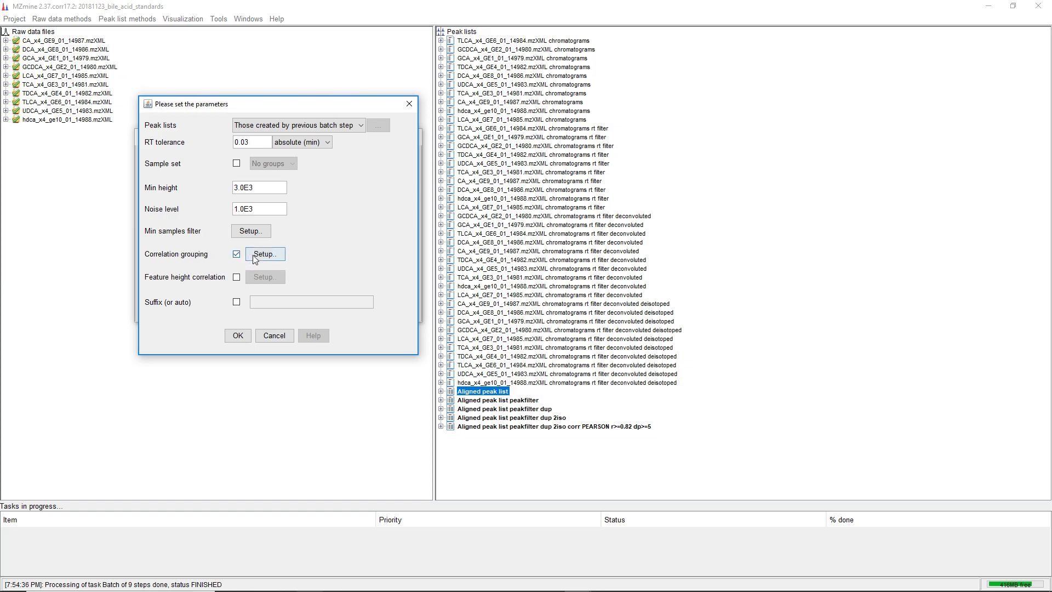
pyautogui.click(265, 254)
pyautogui.moveTo(250, 149); pyautogui.dragTo(391, 152)
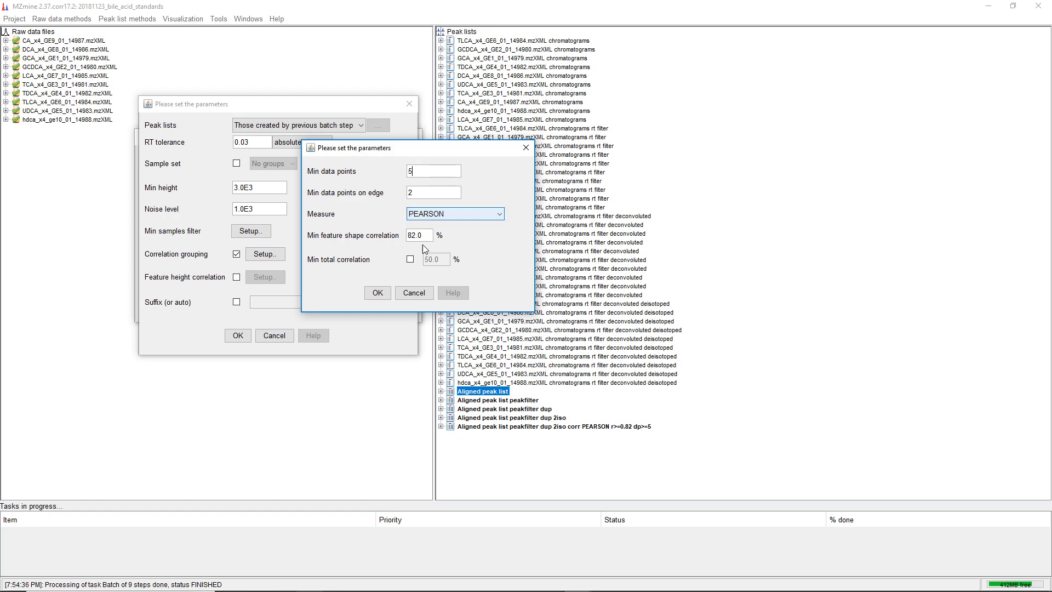
pyautogui.click(406, 293)
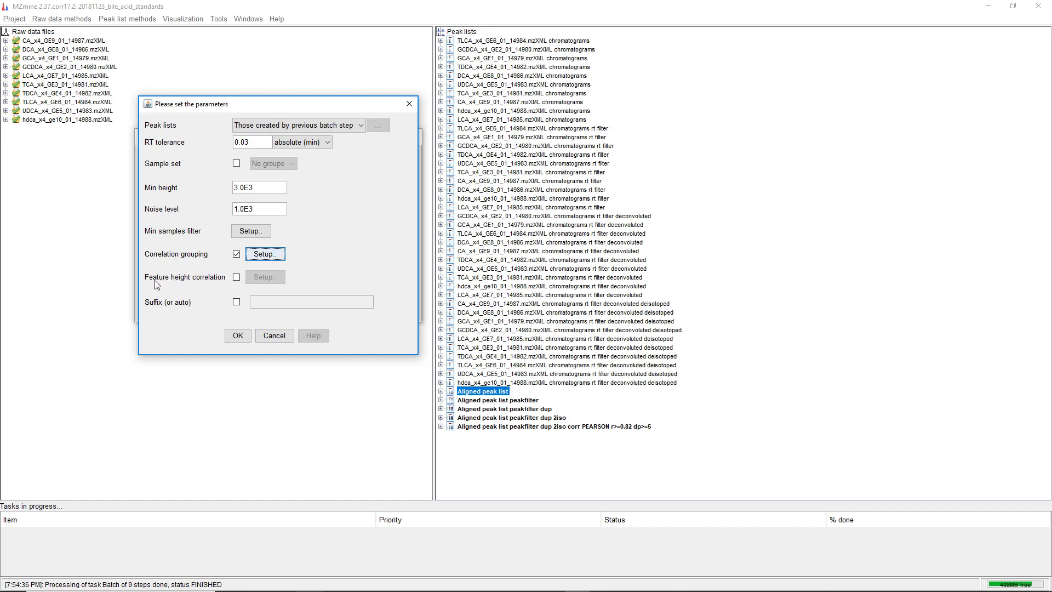
# Enable feature height correlation for metaCorrelate and examine its minimum data points, measure and minimum correlation settings.
pyautogui.click(236, 278)
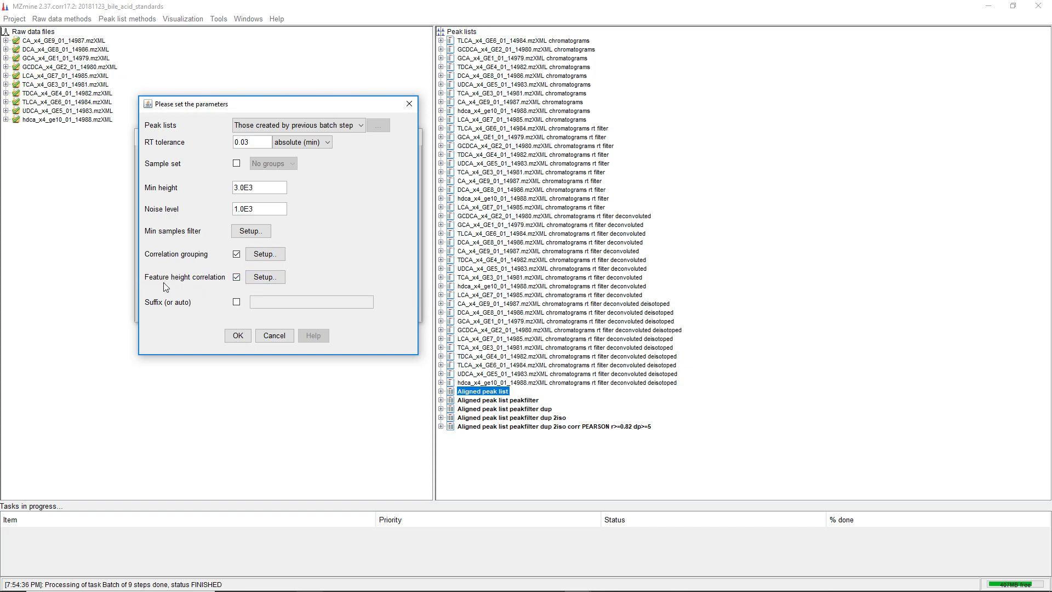
pyautogui.click(268, 278)
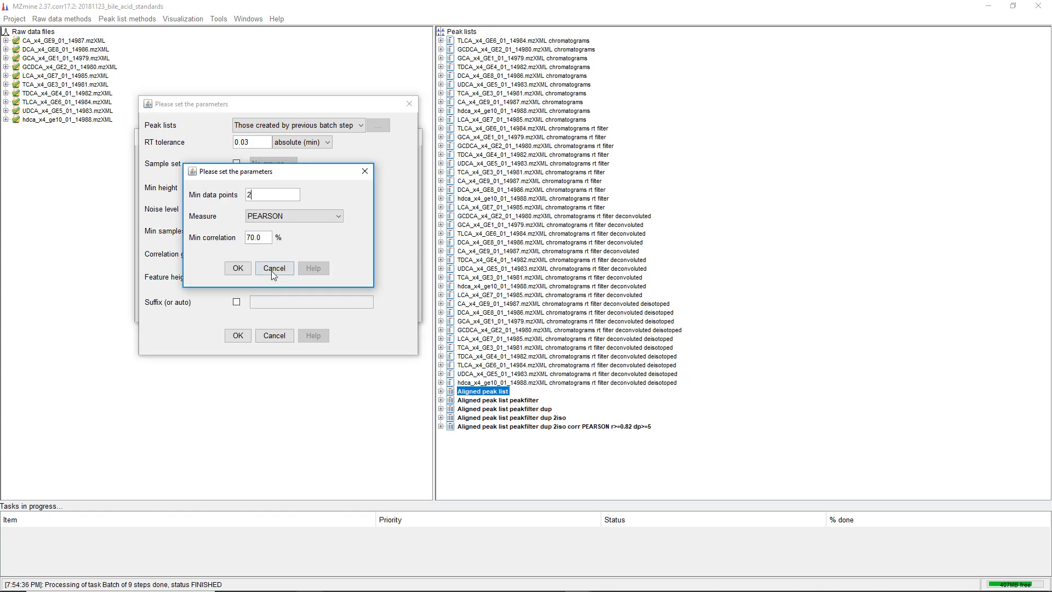
pyautogui.moveTo(278, 173); pyautogui.dragTo(362, 99)
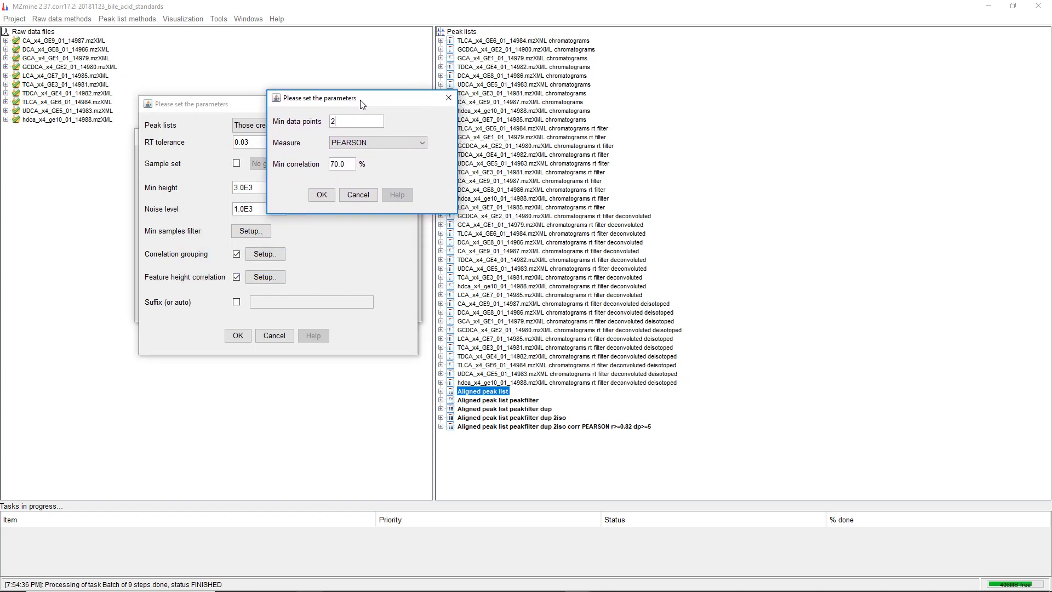
pyautogui.click(331, 121)
pyautogui.write('2')
pyautogui.press('Tab')
pyautogui.click(363, 198)
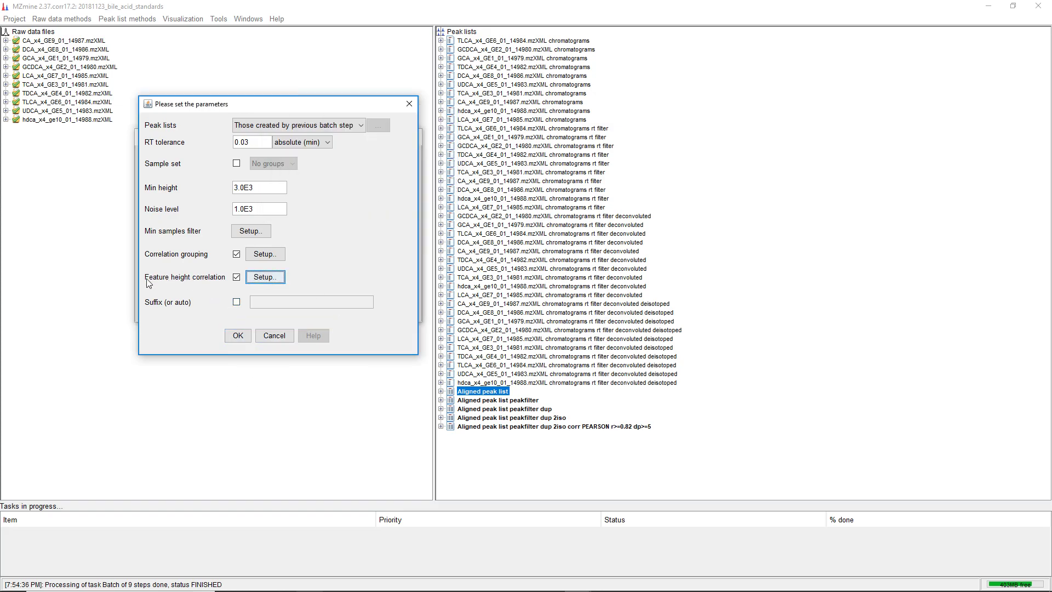
# Try toggling metaCorrelate's correlation grouping and changing its RT tolerance, and discard all changes to this batch step.
pyautogui.click(237, 254)
pyautogui.click(236, 277)
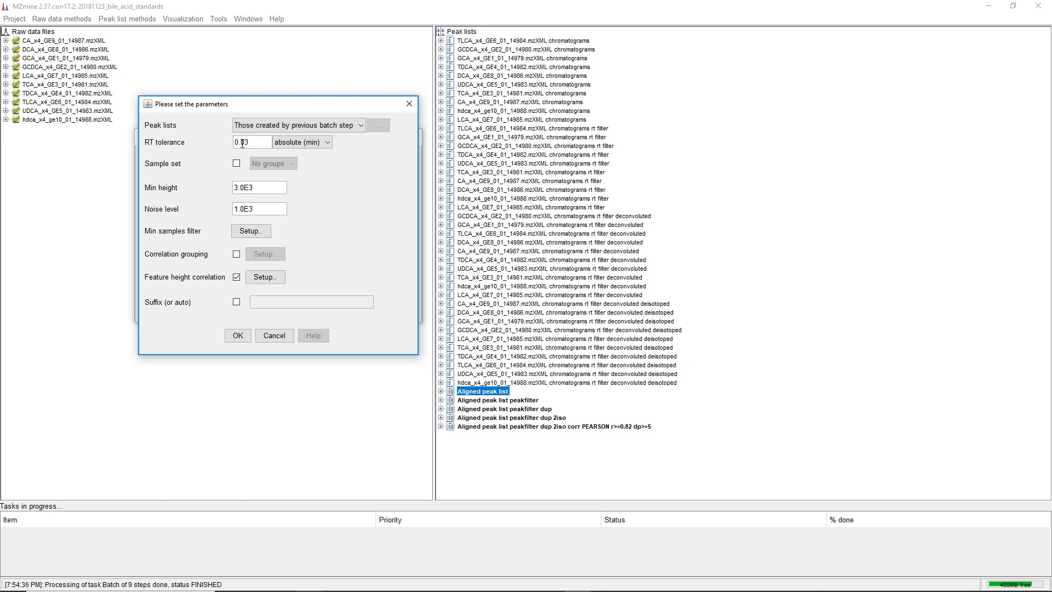
pyautogui.moveTo(251, 142); pyautogui.dragTo(247, 142)
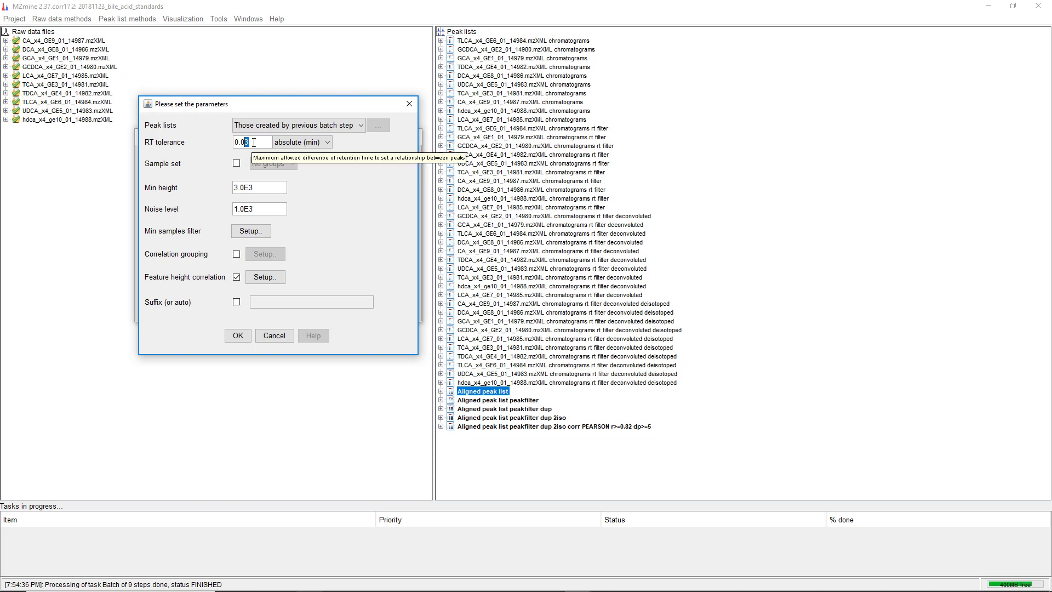
pyautogui.click(236, 255)
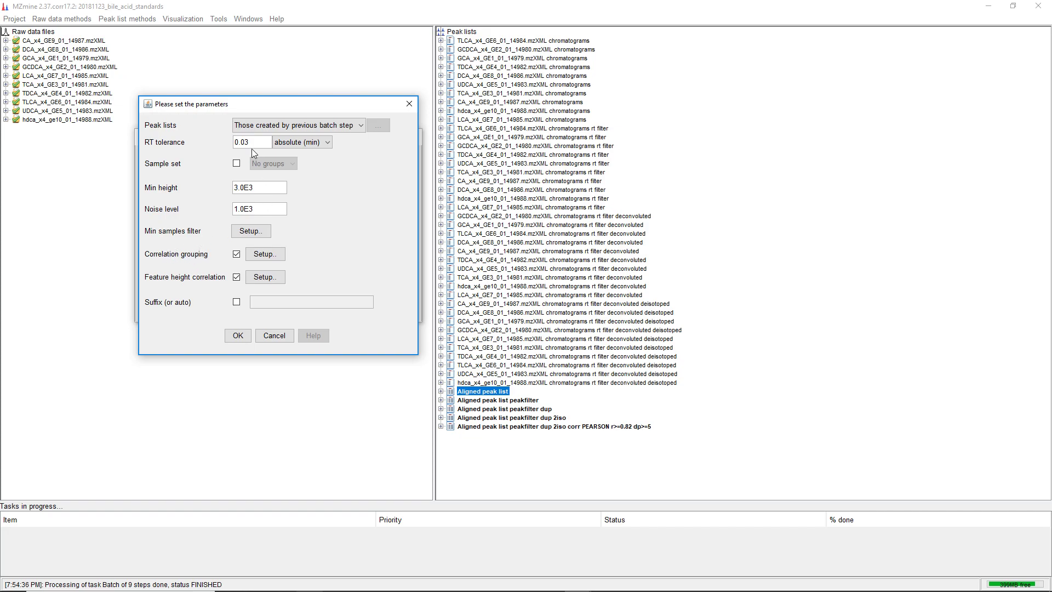
pyautogui.moveTo(250, 143); pyautogui.dragTo(245, 143)
pyautogui.press('BackSpace')
pyautogui.press('BackSpace')
pyautogui.write('1')
pyautogui.click(277, 336)
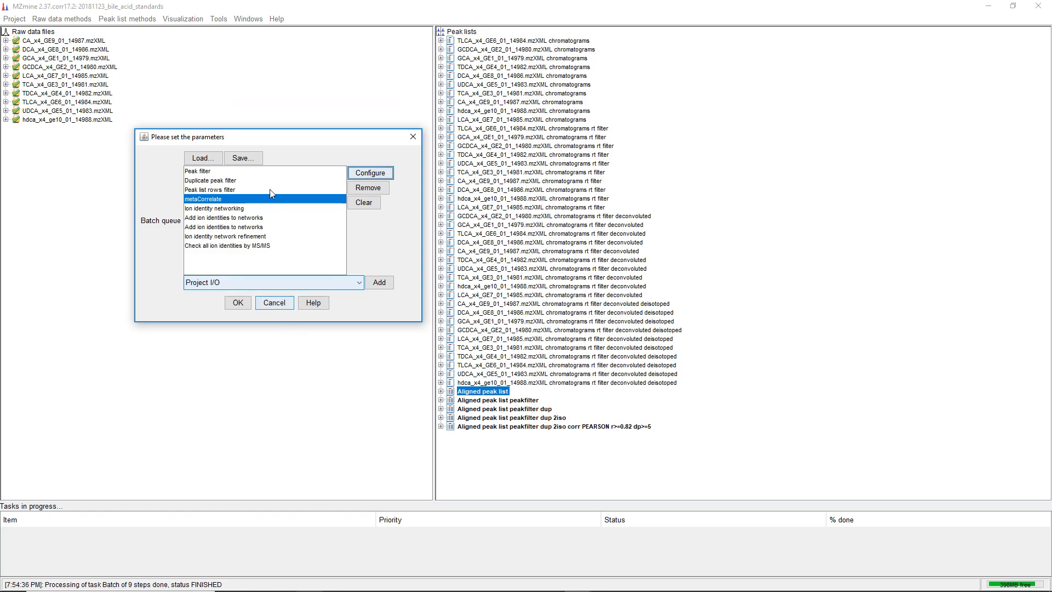
# Open the settings of the Ion identity networking batch step and examine the available Check modes.
pyautogui.click(224, 209)
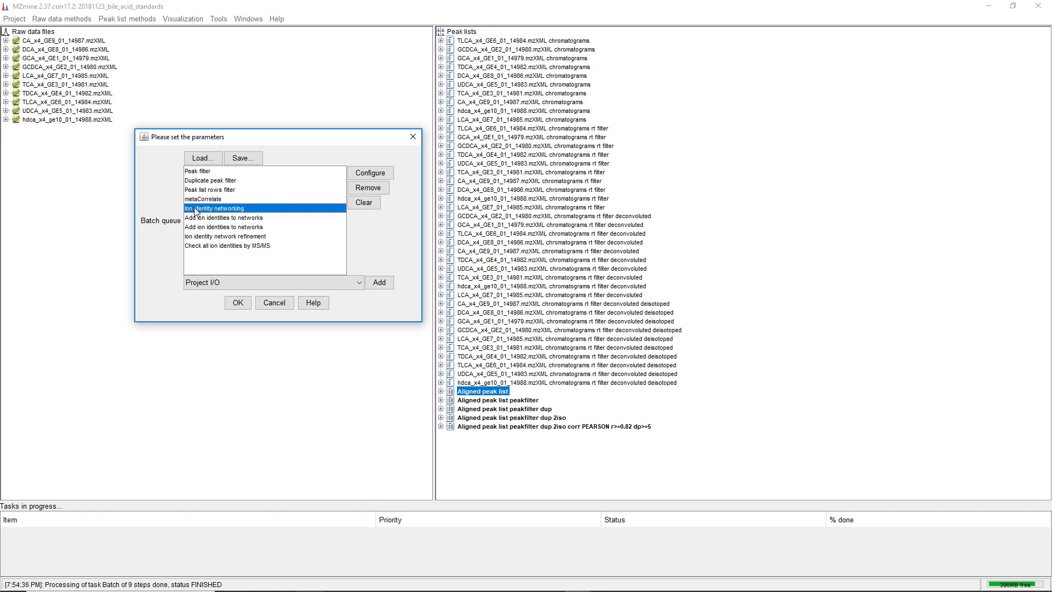
pyautogui.click(367, 174)
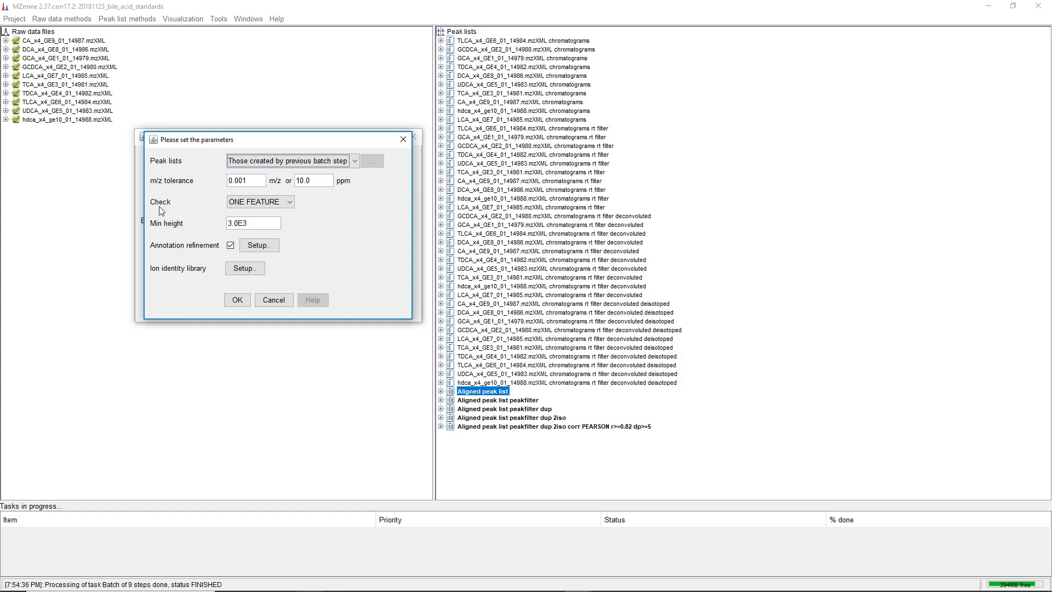
pyautogui.click(269, 206)
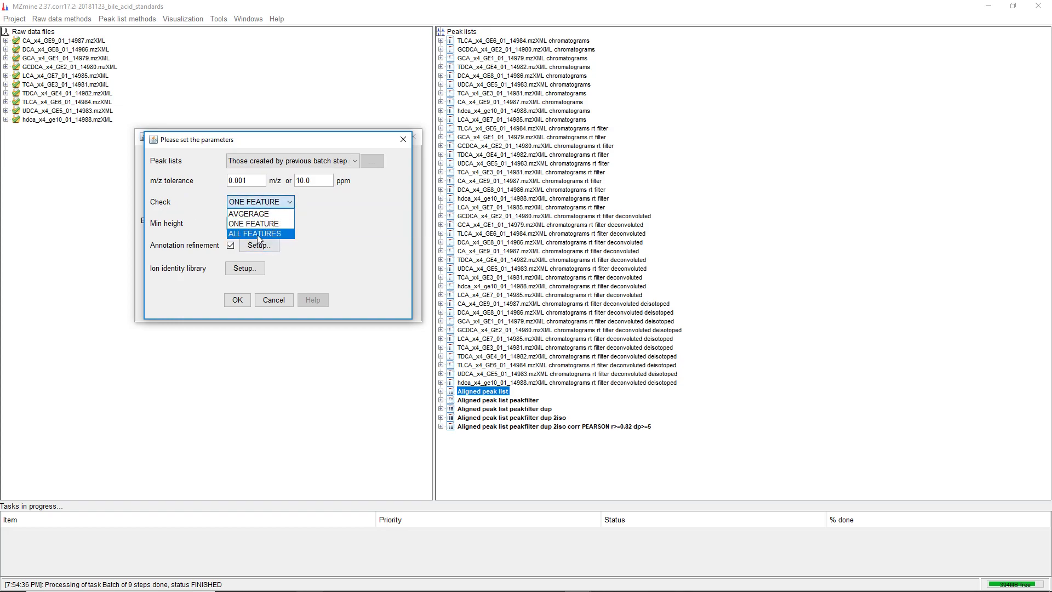
pyautogui.click(267, 202)
pyautogui.click(267, 203)
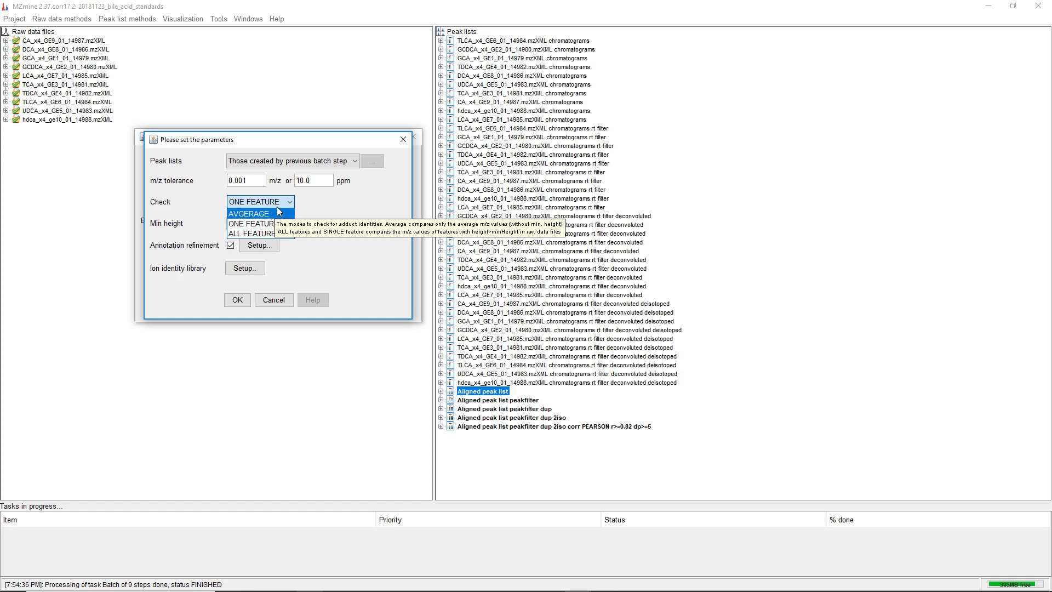
pyautogui.click(281, 205)
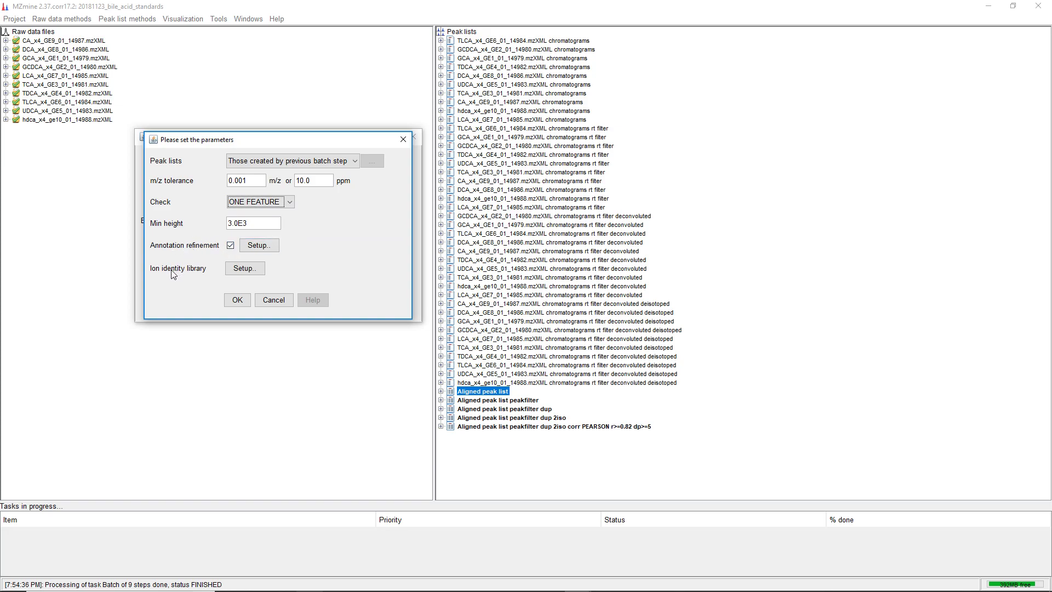
# Open the ion identity library setup and examine its adducts, modifications and maximum molecules per cluster.
pyautogui.click(246, 269)
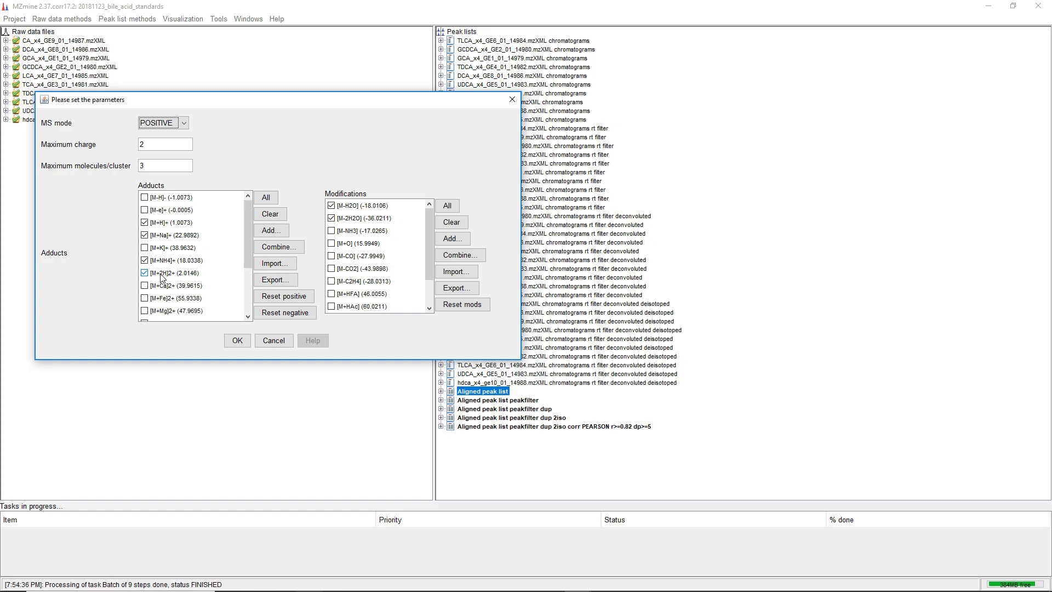
pyautogui.moveTo(245, 243); pyautogui.dragTo(244, 296)
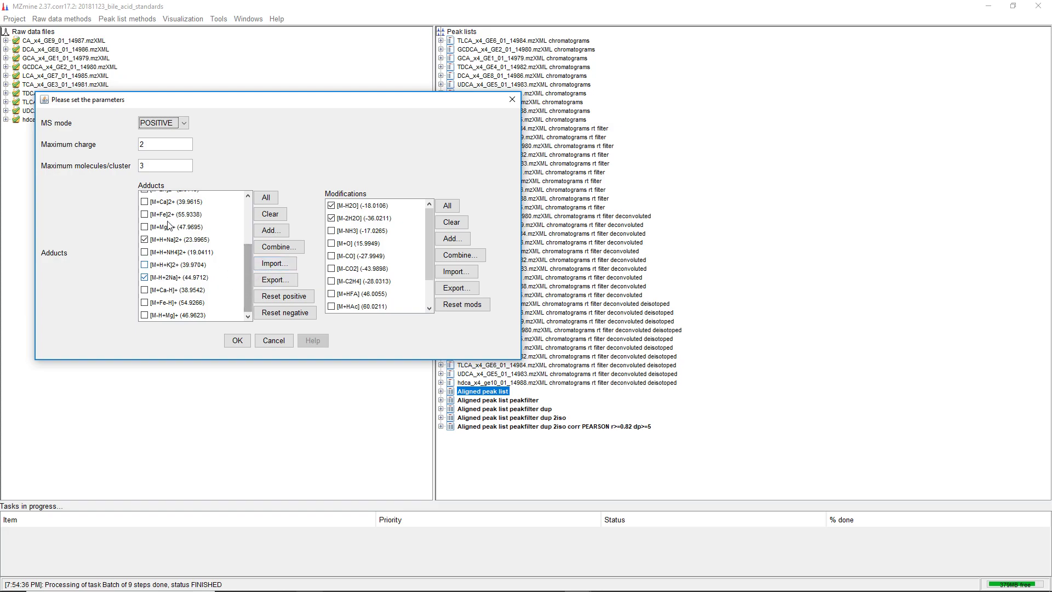
pyautogui.moveTo(245, 276); pyautogui.dragTo(245, 218)
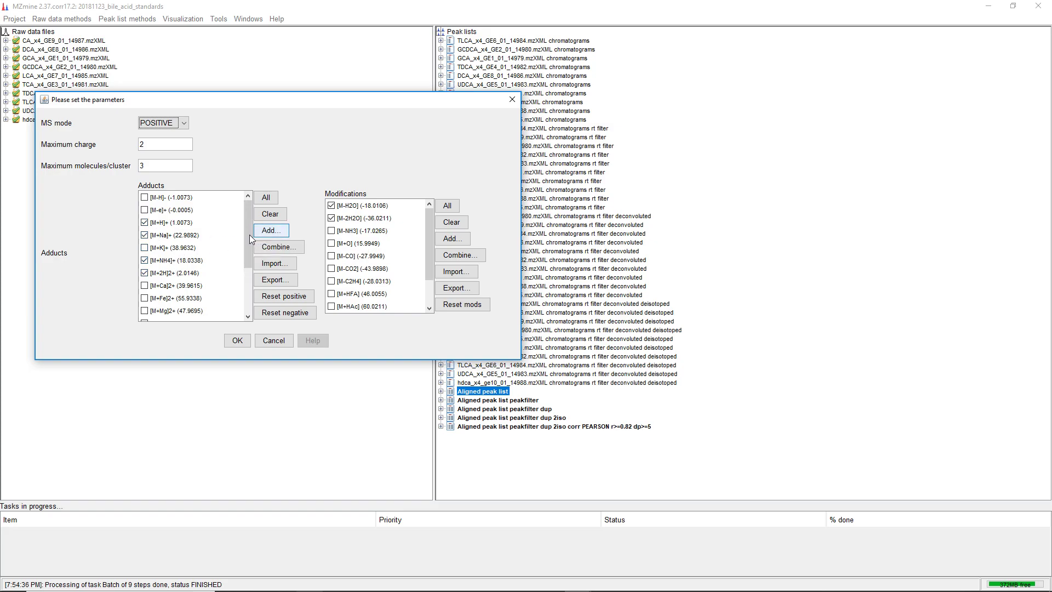
pyautogui.moveTo(249, 235); pyautogui.dragTo(246, 292)
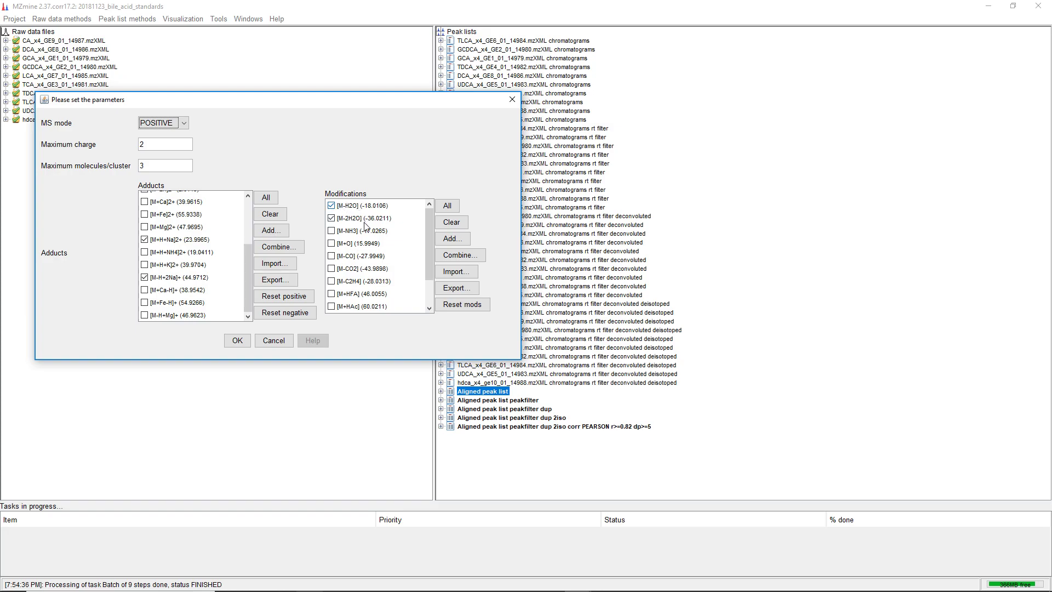
pyautogui.moveTo(430, 240)
pyautogui.mouseDown()
pyautogui.moveTo(429, 264)
pyautogui.moveTo(431, 236)
pyautogui.mouseUp()
pyautogui.moveTo(251, 279); pyautogui.dragTo(248, 230)
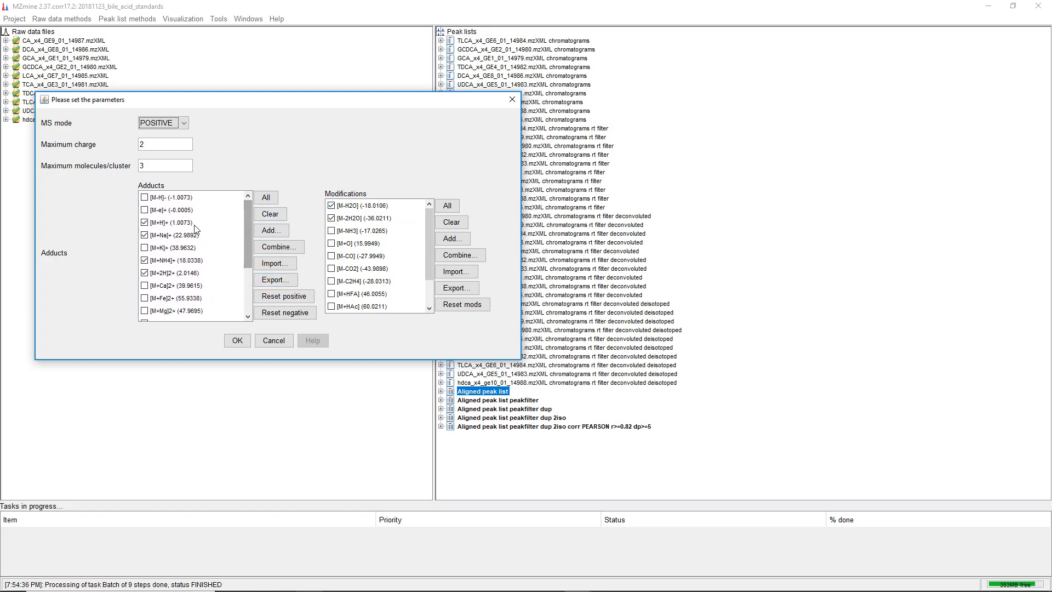
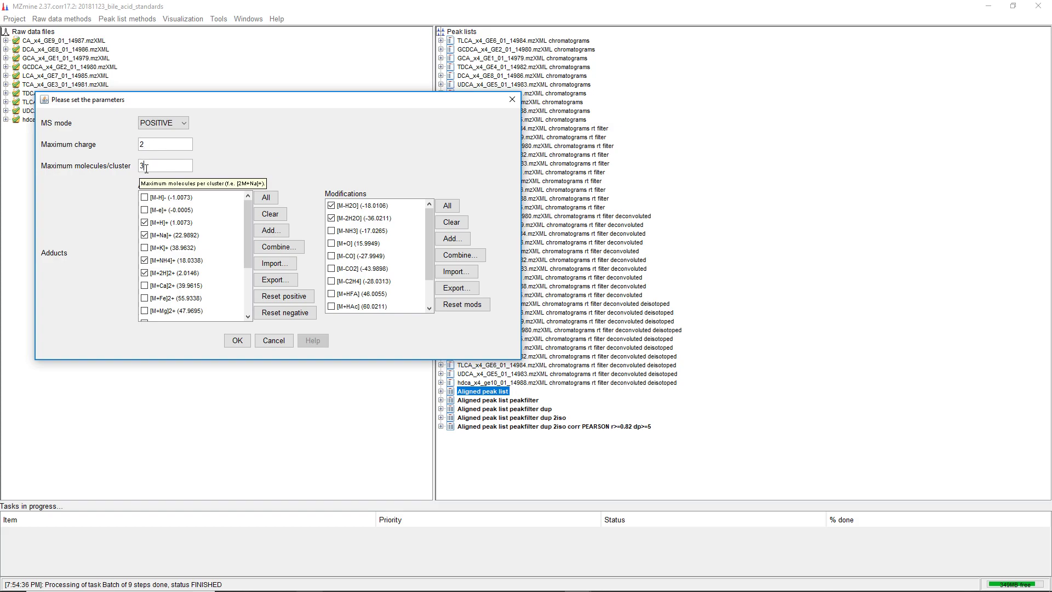
pyautogui.moveTo(152, 166); pyautogui.dragTo(134, 165)
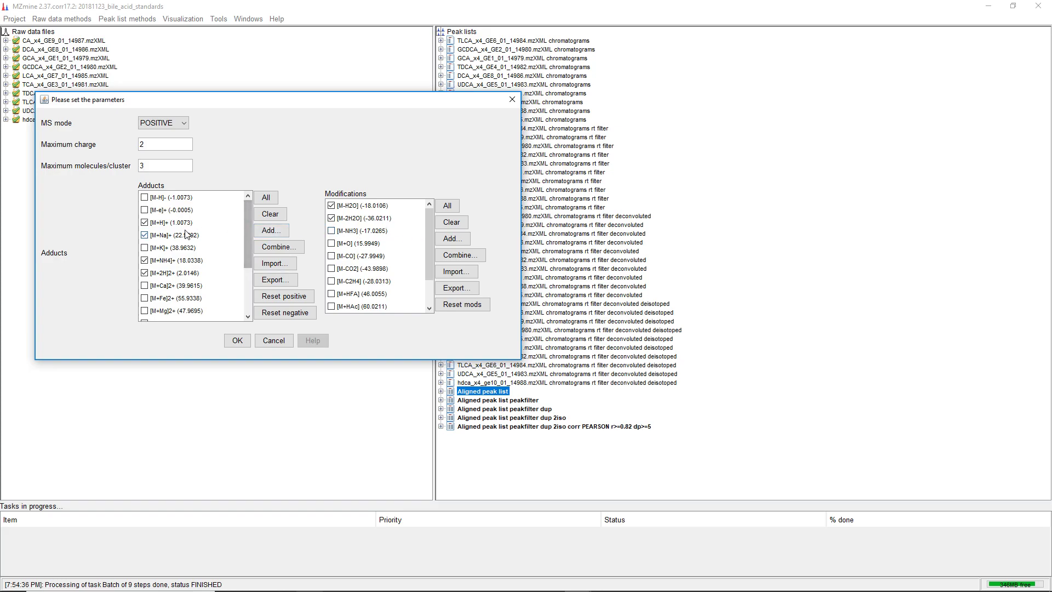
# Add a new adduct with the sum formula Zn+2 to the ion identity library and find it in the adduct list.
pyautogui.click(270, 230)
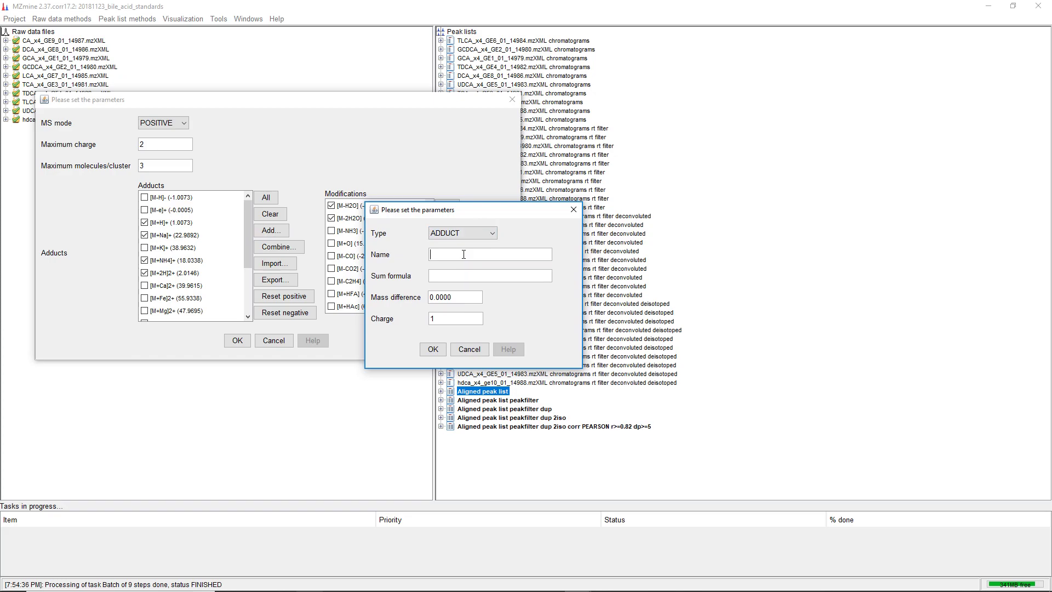
pyautogui.click(469, 278)
pyautogui.write('Zn+2')
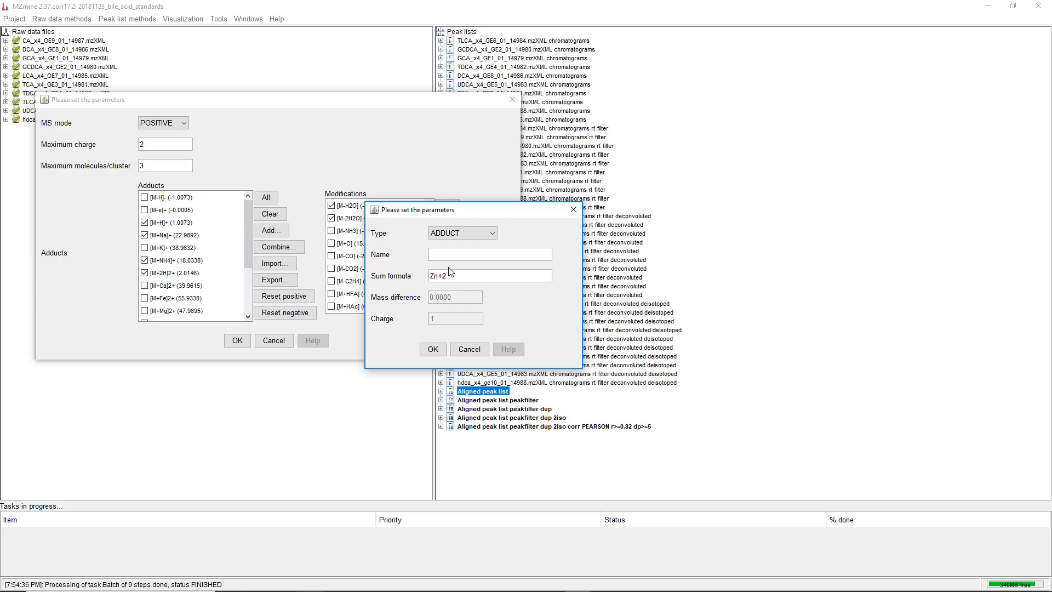
pyautogui.click(435, 346)
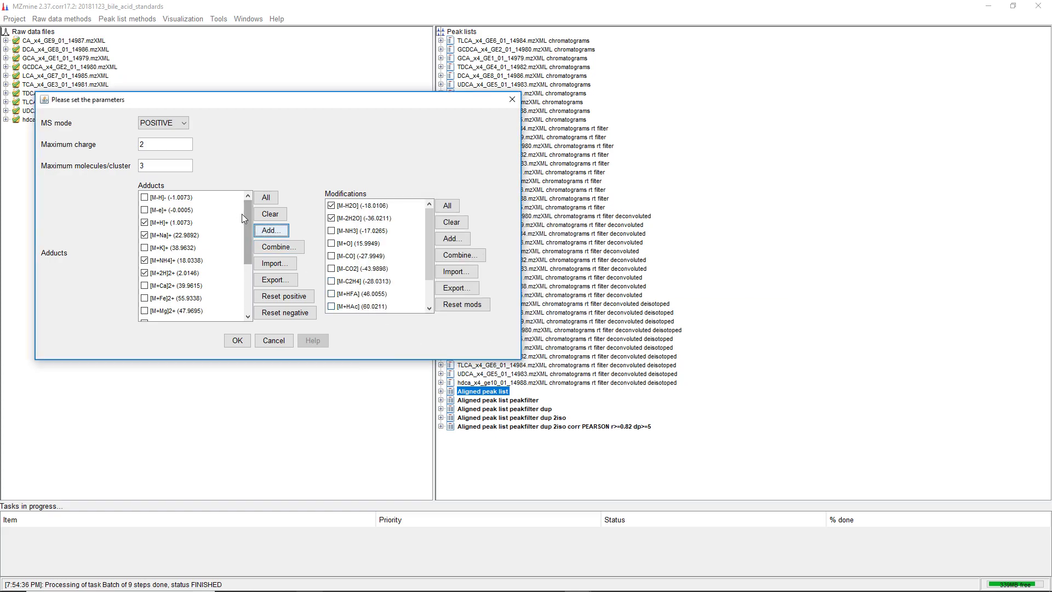
pyautogui.moveTo(244, 220); pyautogui.dragTo(245, 269)
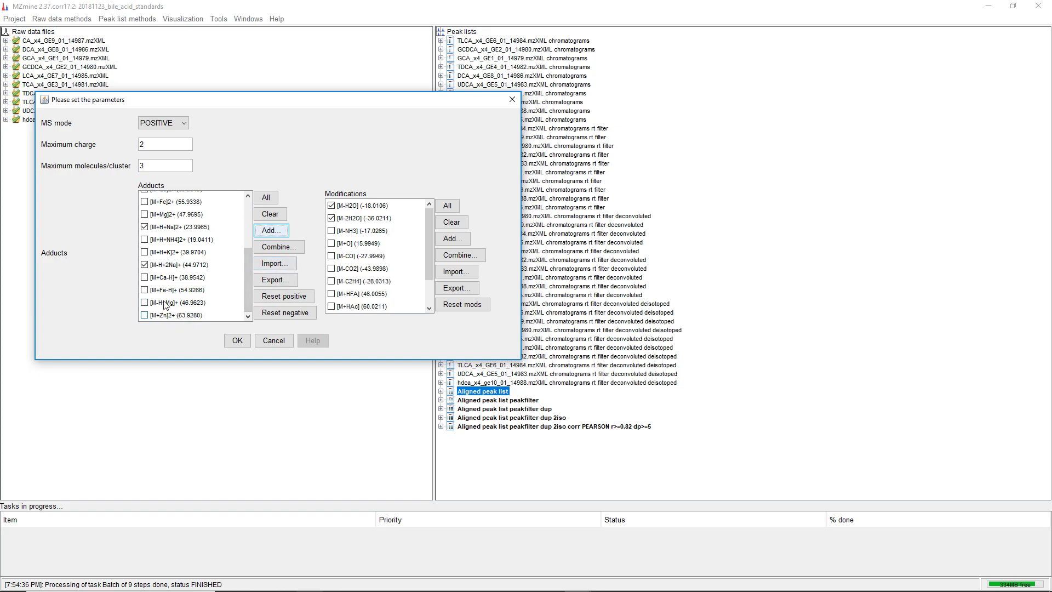
# Combine [M+Zn]2+ and [M-H]- into a new adduct in the ion identity library.
pyautogui.click(278, 247)
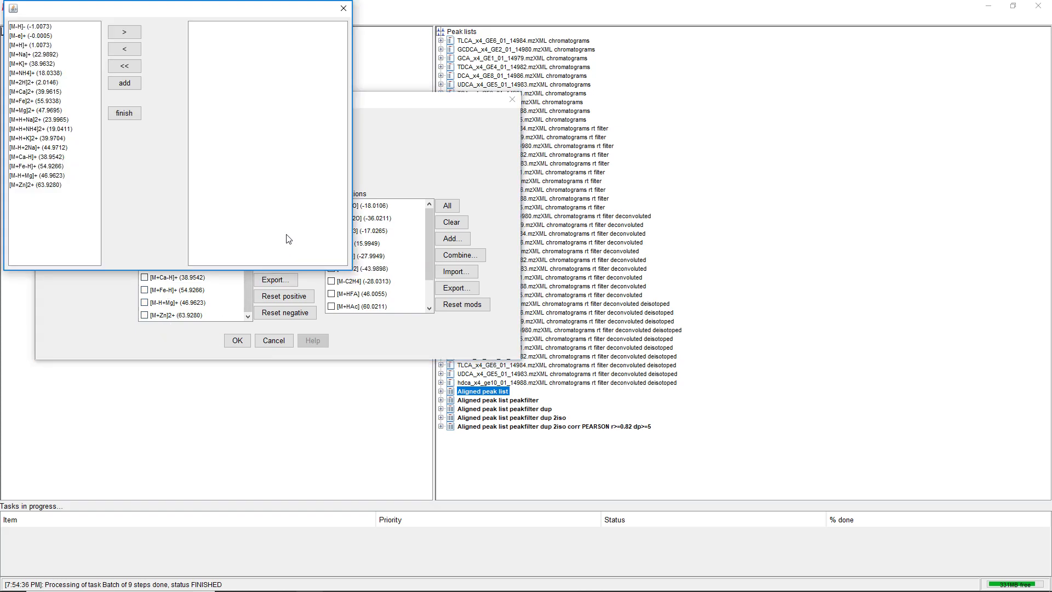
pyautogui.moveTo(150, 11); pyautogui.dragTo(243, 60)
pyautogui.doubleClick(125, 237)
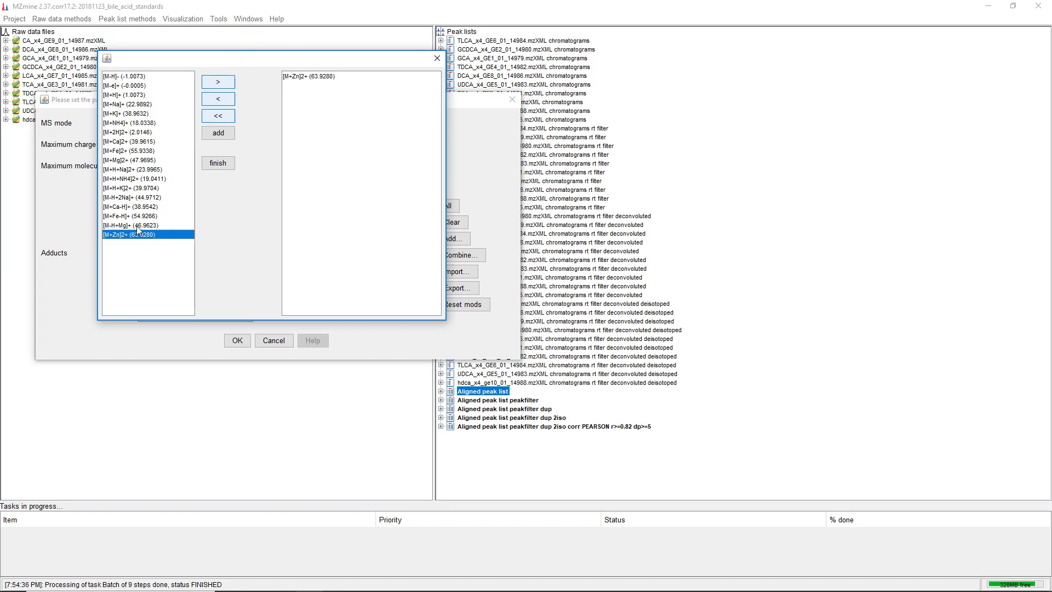
pyautogui.click(118, 97)
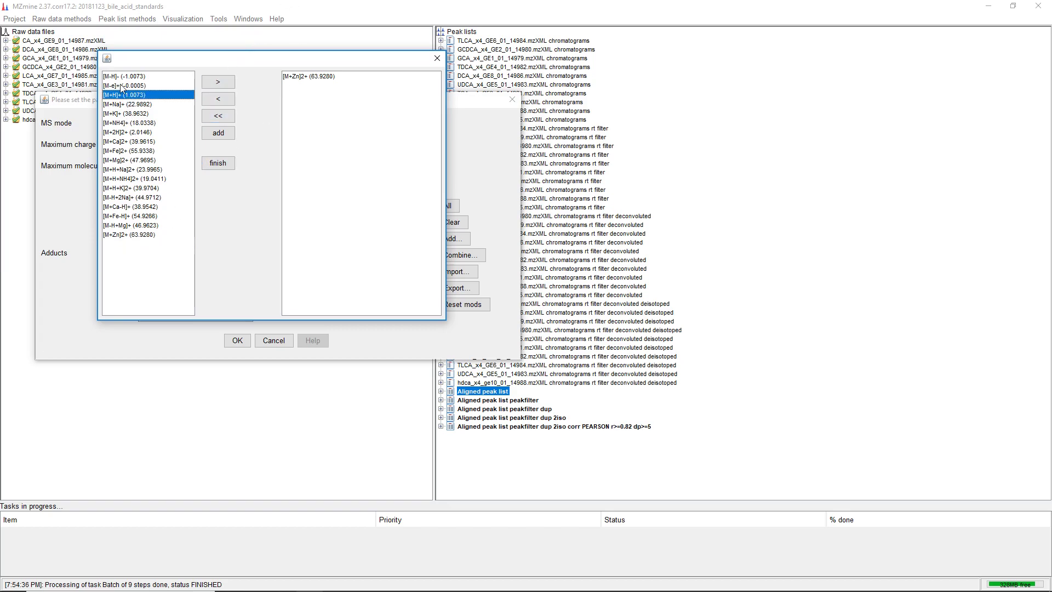
pyautogui.click(122, 78)
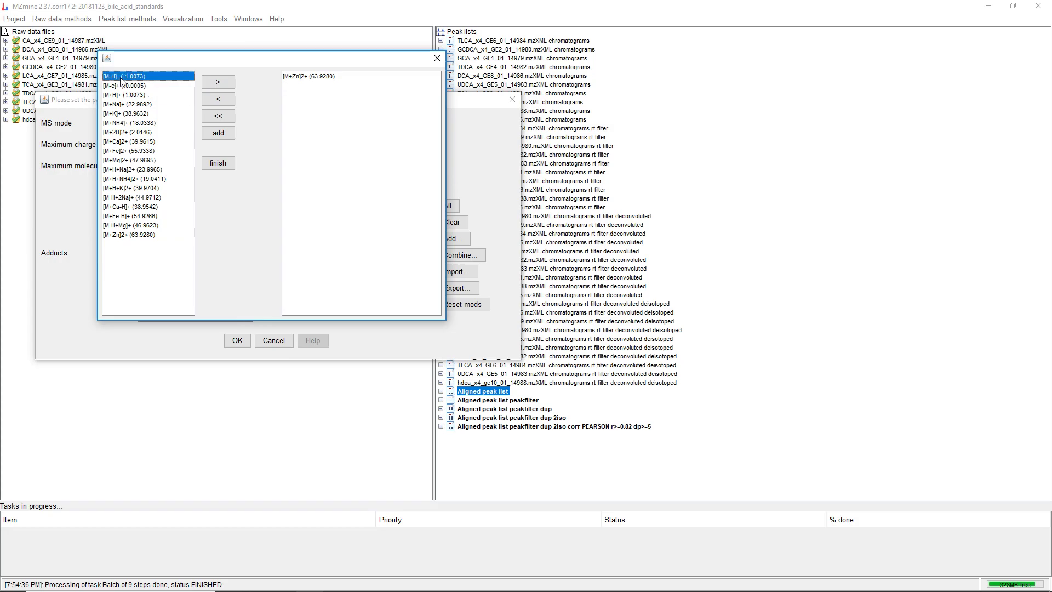
pyautogui.click(230, 86)
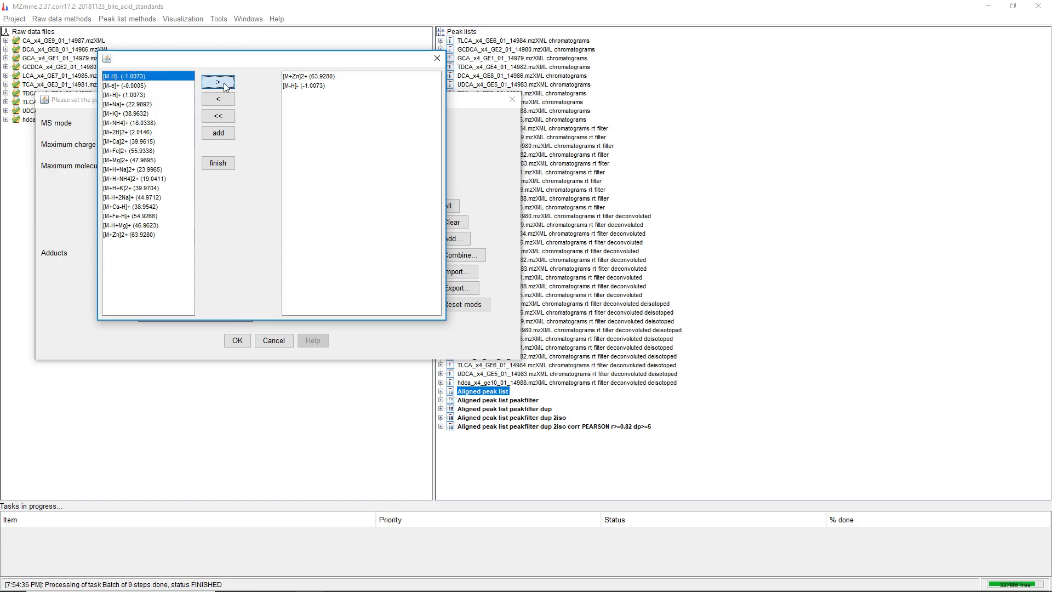
pyautogui.click(225, 133)
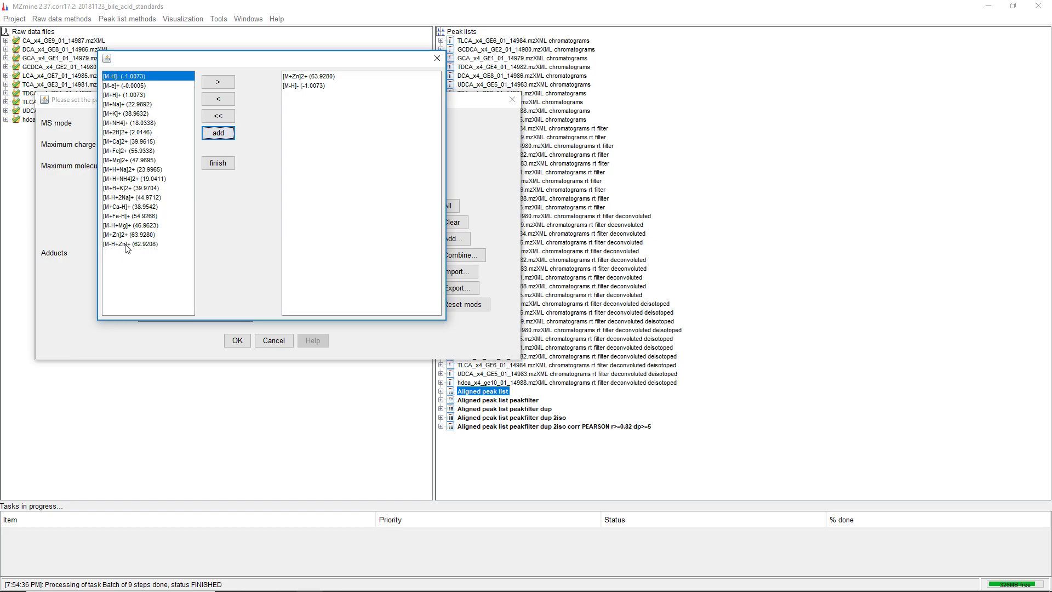
pyautogui.click(222, 165)
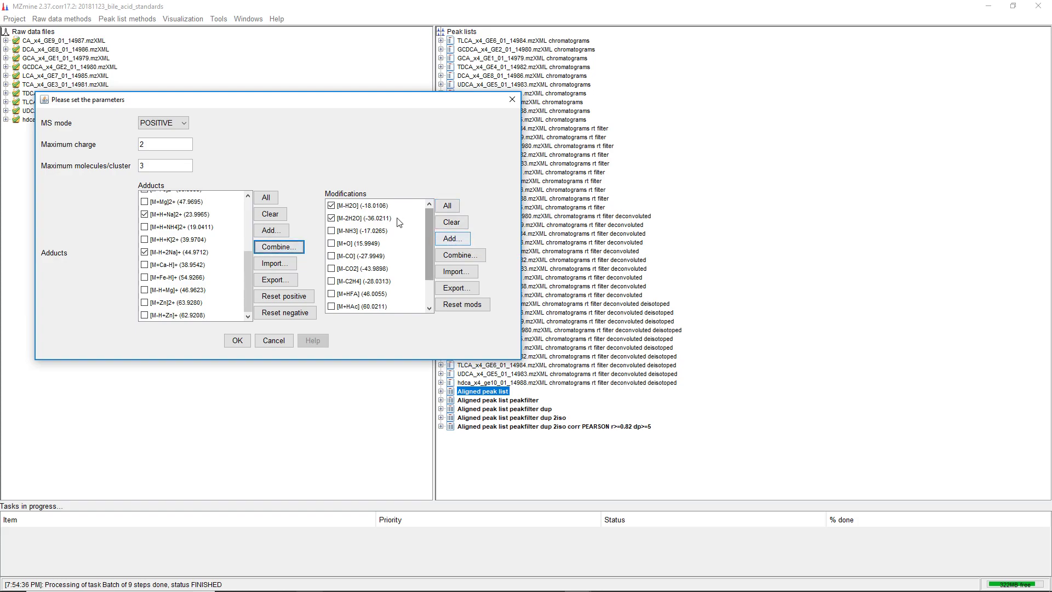
# Combine four [M-H2O] entries into a new modification, and accept the ion identity library and Ion identity networking settings.
pyautogui.click(456, 255)
pyautogui.moveTo(254, 17); pyautogui.dragTo(433, 74)
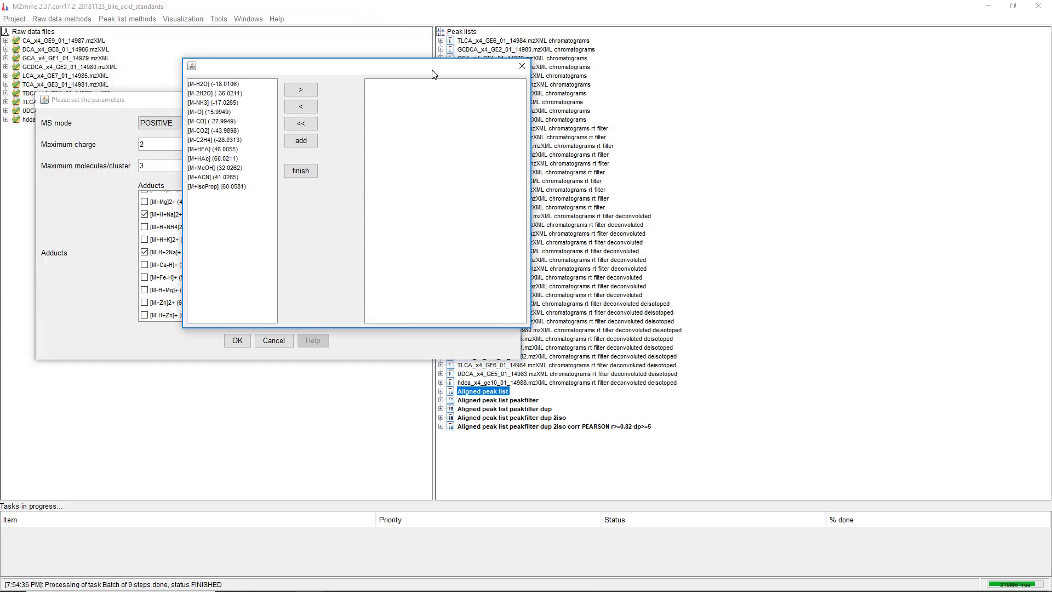
pyautogui.doubleClick(225, 85)
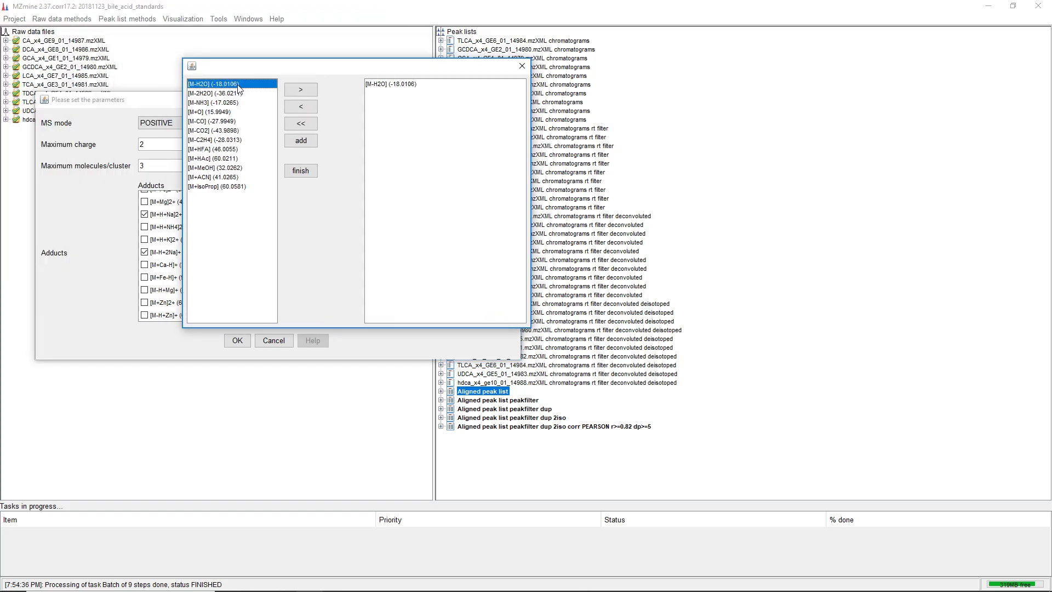
pyautogui.doubleClick(386, 85)
pyautogui.doubleClick(394, 85)
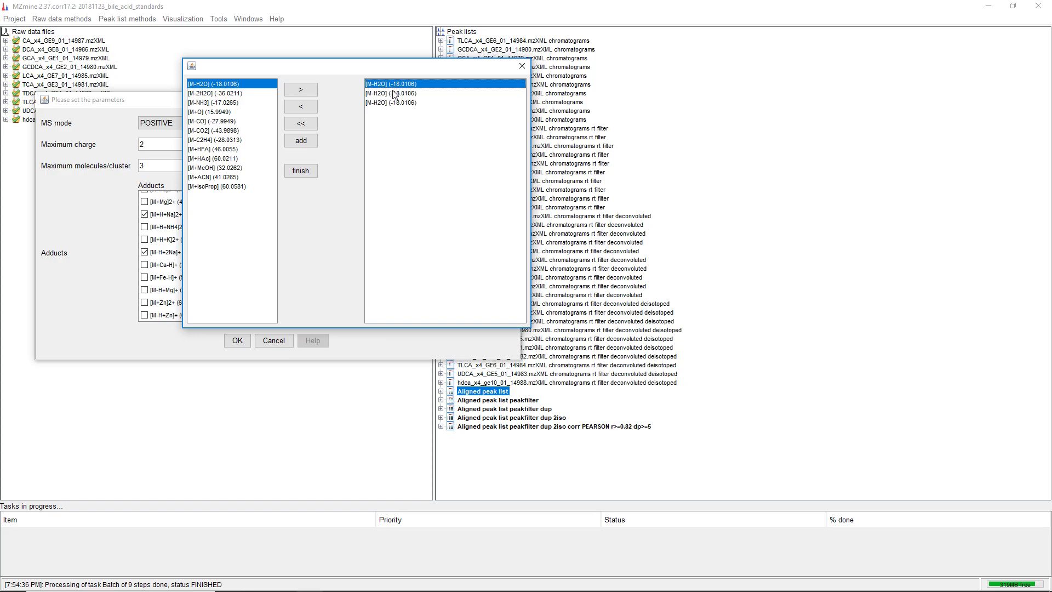
pyautogui.doubleClick(394, 93)
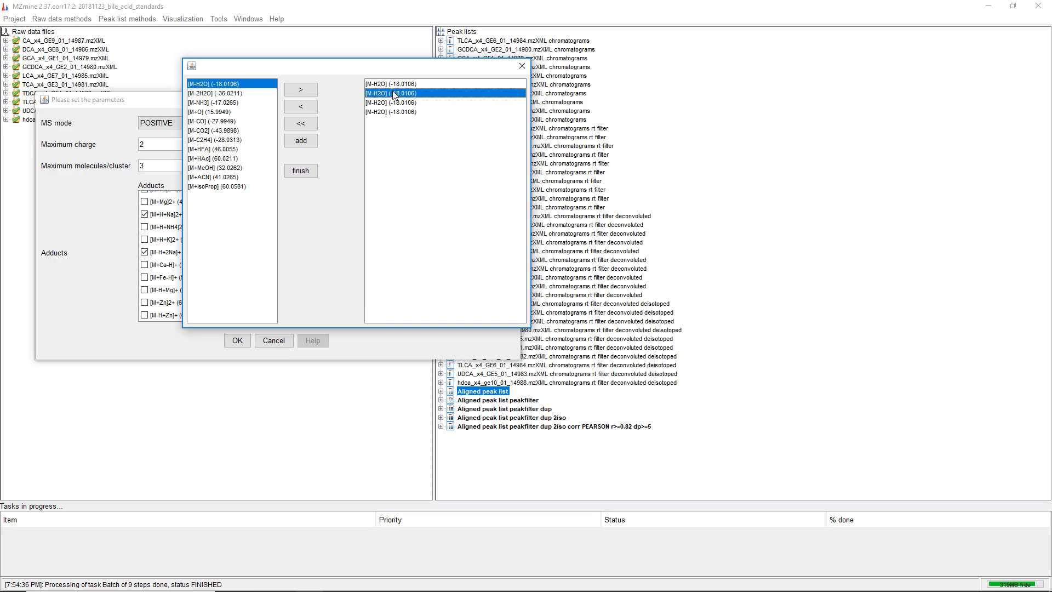
pyautogui.click(301, 142)
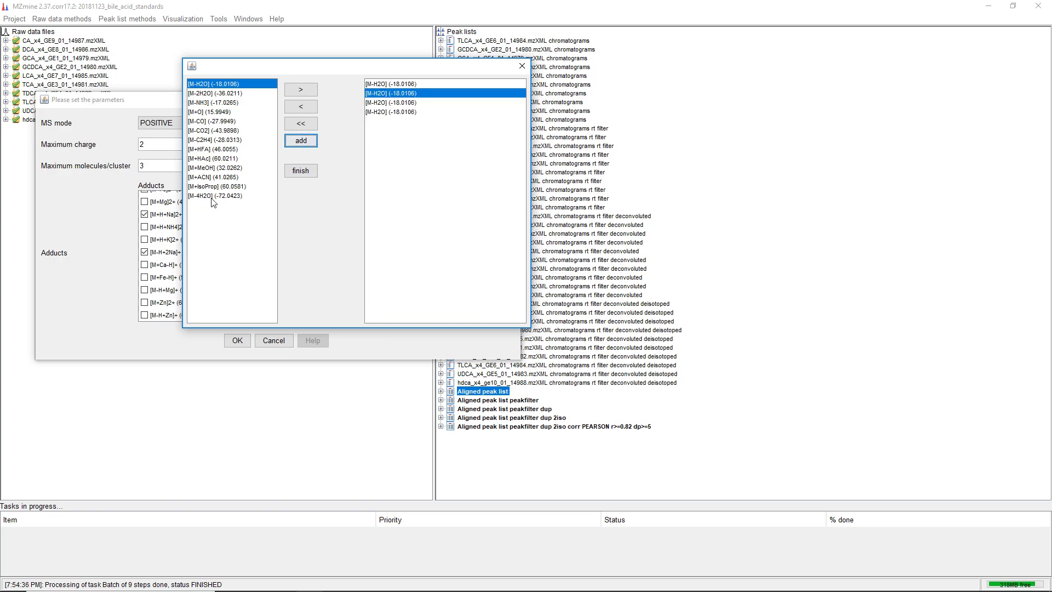
pyautogui.click(300, 170)
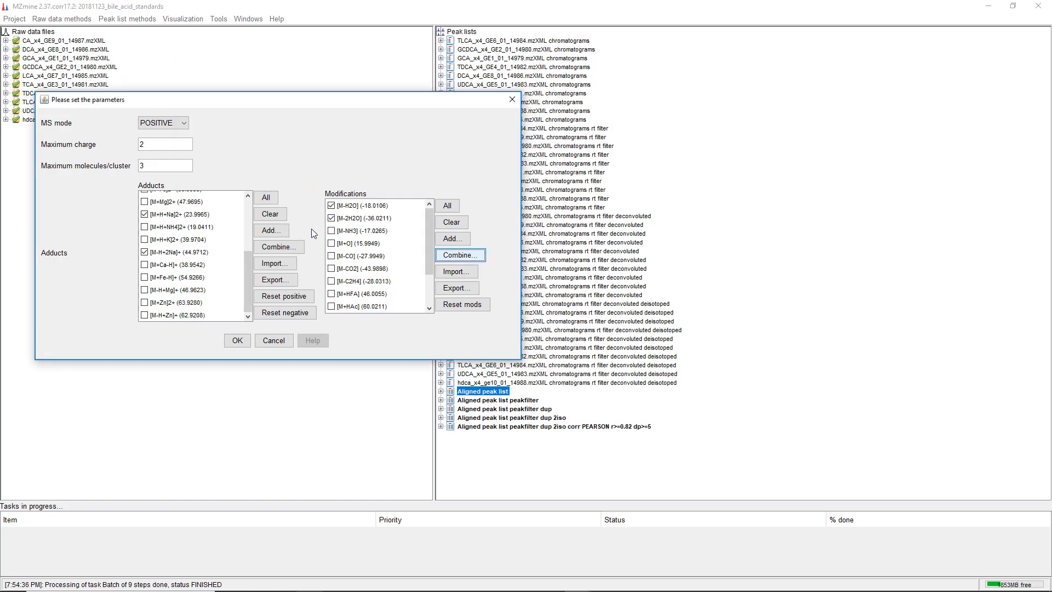
pyautogui.click(237, 341)
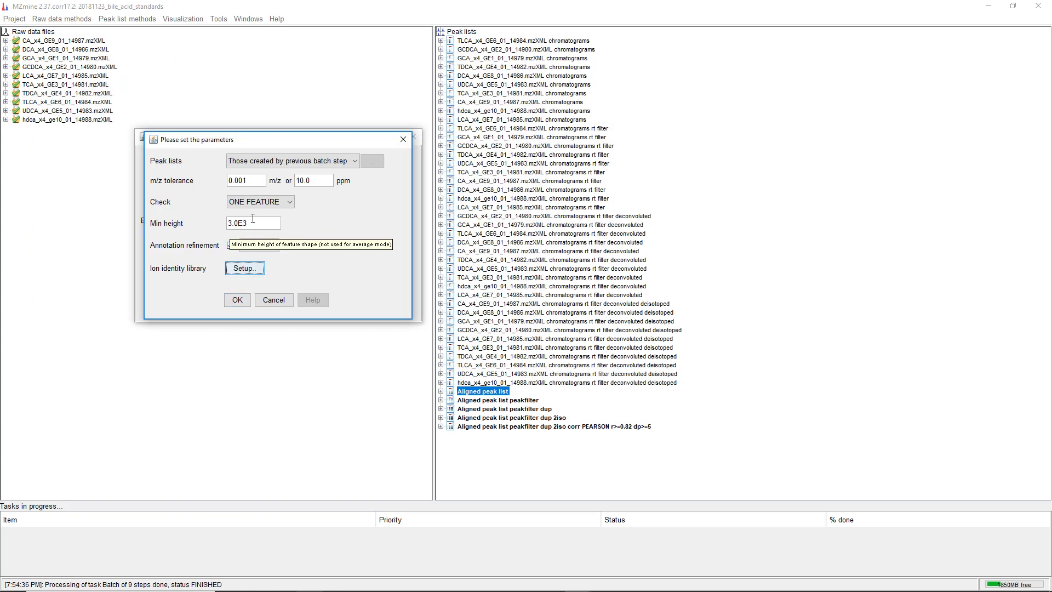
pyautogui.click(237, 301)
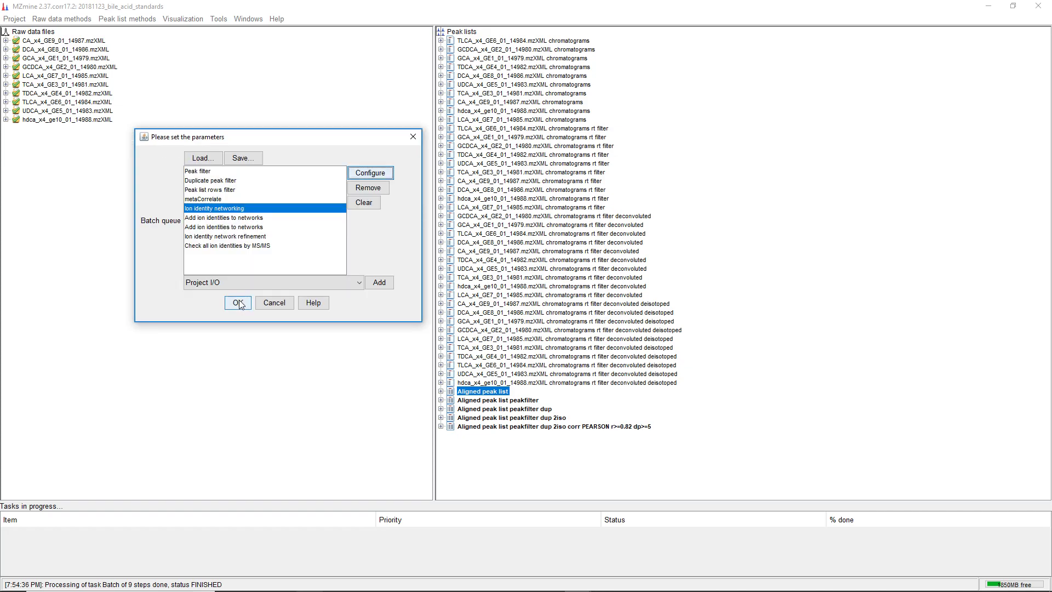
# Reopen the Ion identity networking batch step and examine its annotation refinement options for deleting small or monomer-free networks.
pyautogui.click(371, 173)
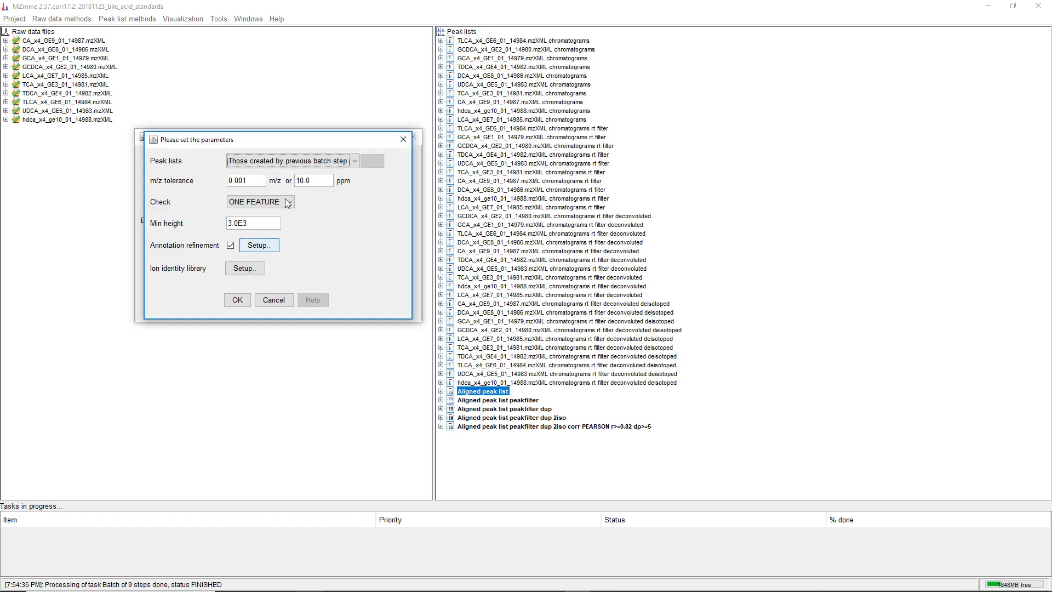
pyautogui.moveTo(280, 144); pyautogui.dragTo(518, 139)
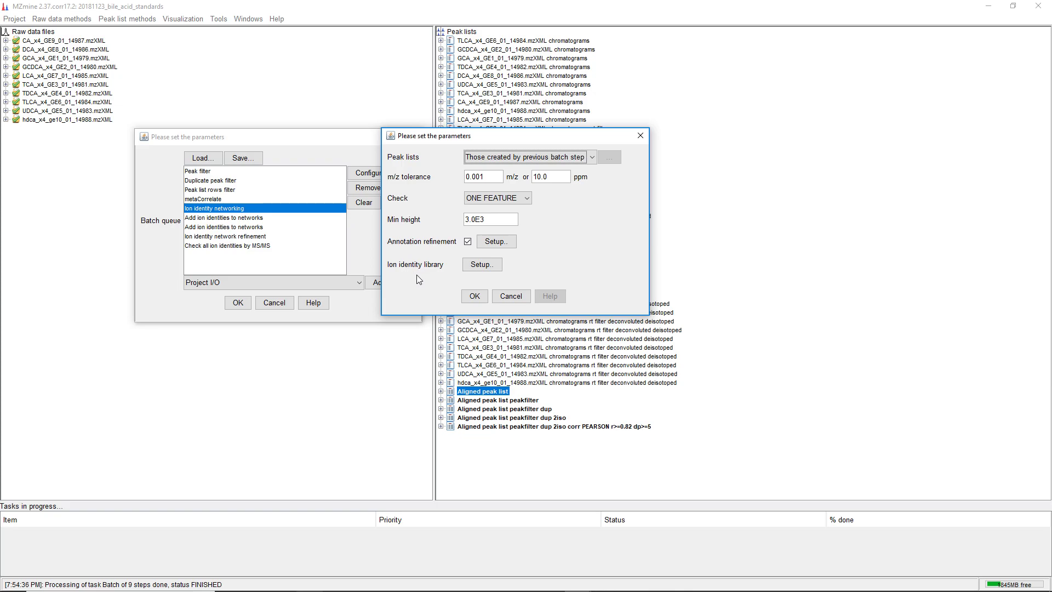
pyautogui.click(502, 243)
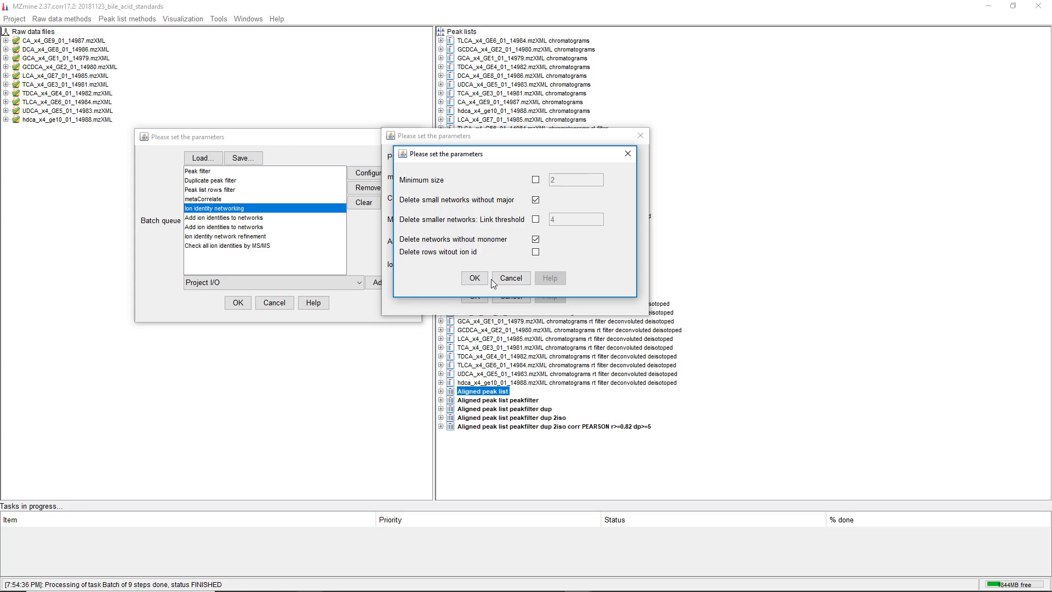
pyautogui.click(509, 279)
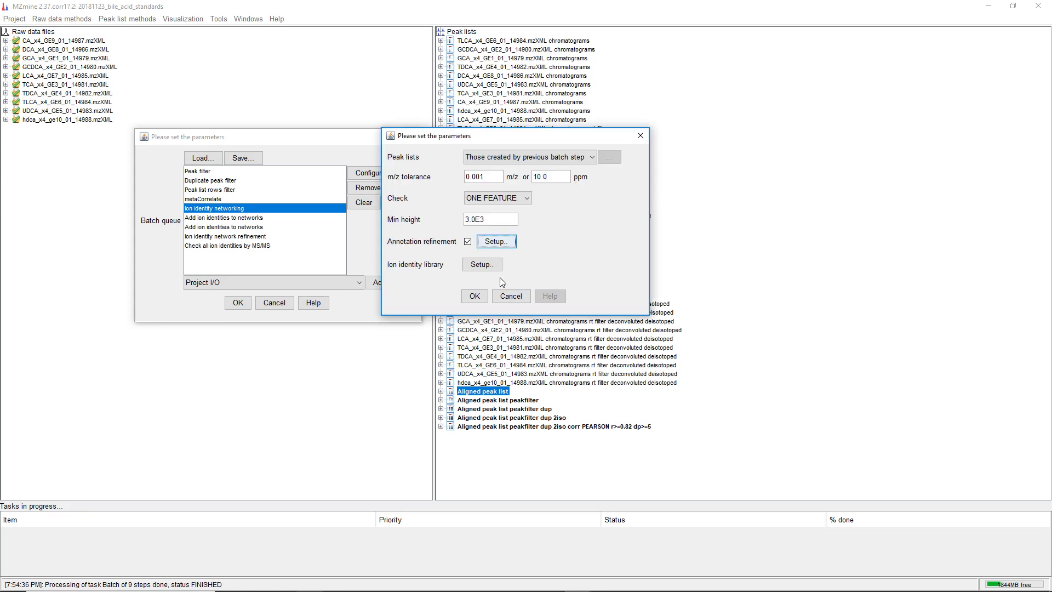
pyautogui.click(476, 297)
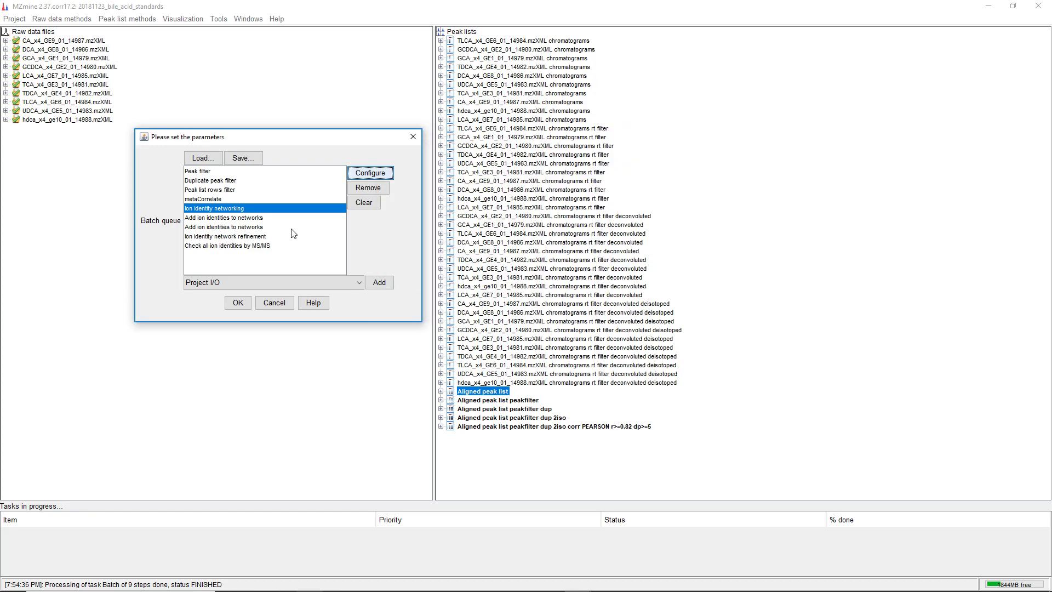
# Open the first Add ion identities to networks batch step and examine its ion identity library's adducts and modifications, discarding any changes.
pyautogui.click(212, 218)
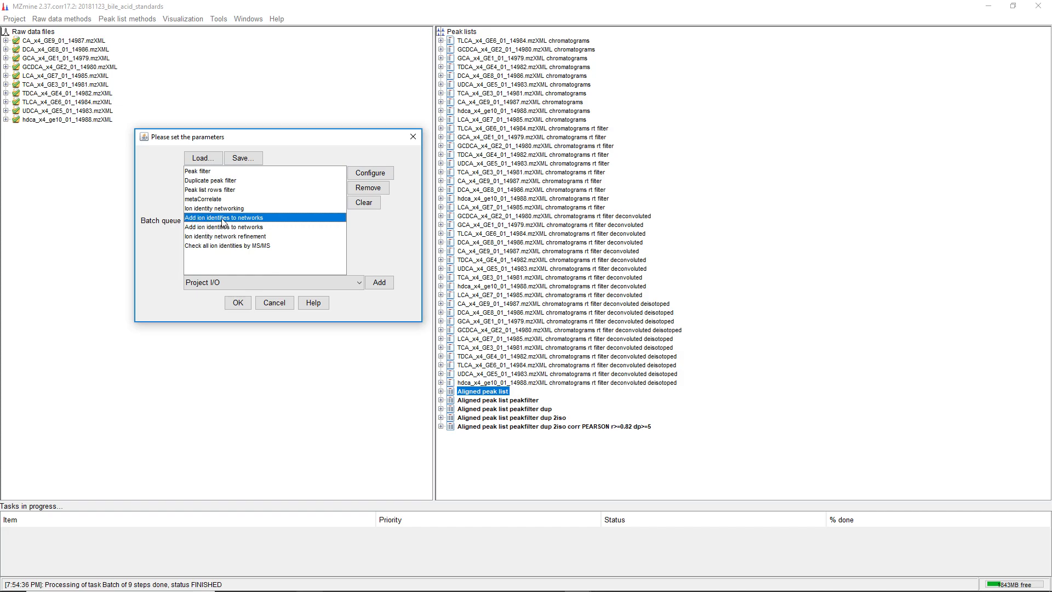
pyautogui.click(362, 174)
pyautogui.moveTo(315, 151); pyautogui.dragTo(505, 160)
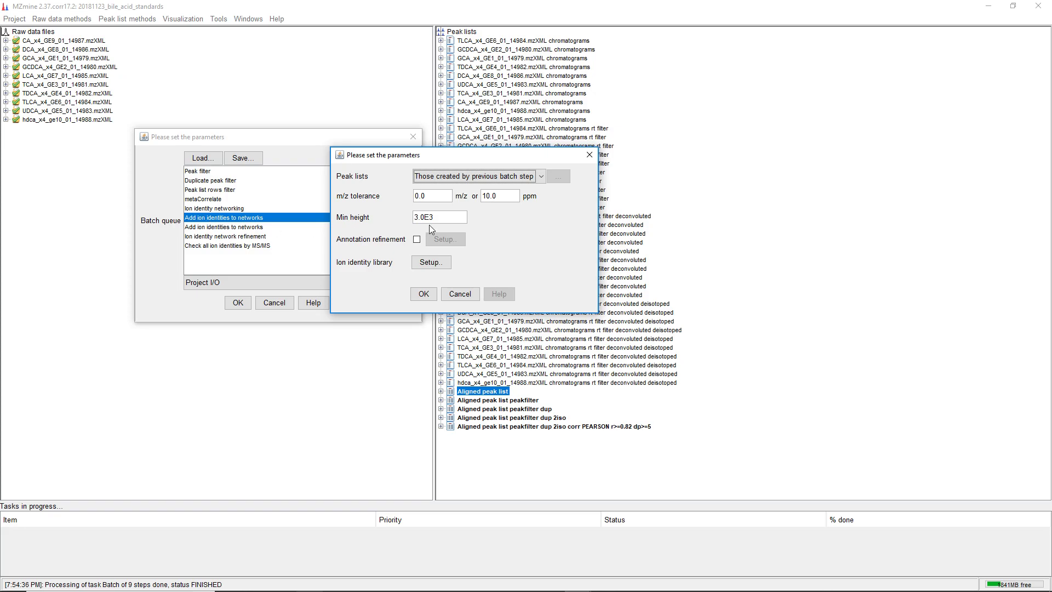
pyautogui.click(433, 266)
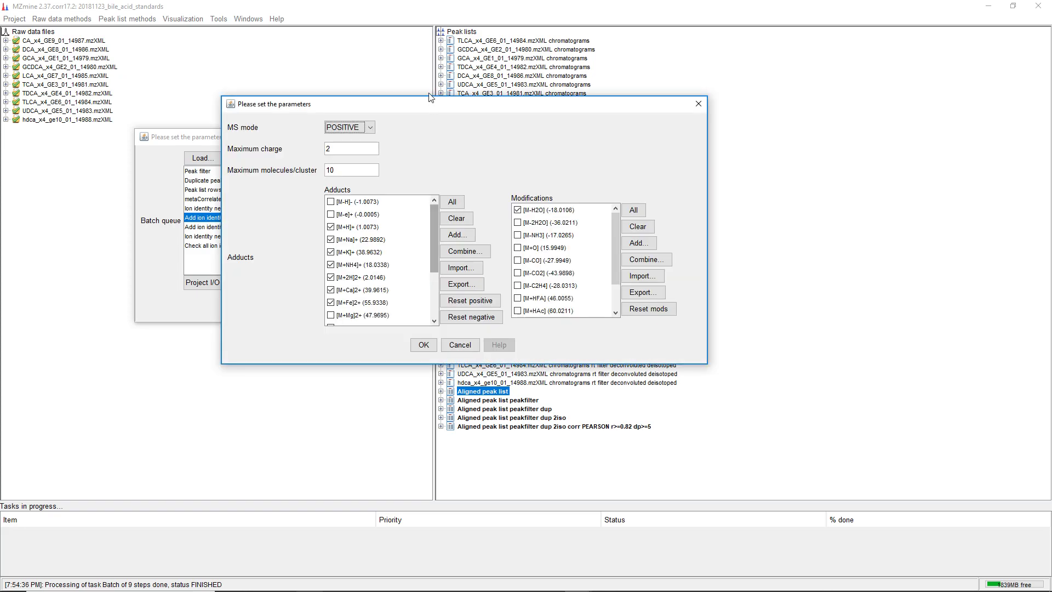
pyautogui.moveTo(429, 99); pyautogui.dragTo(677, 103)
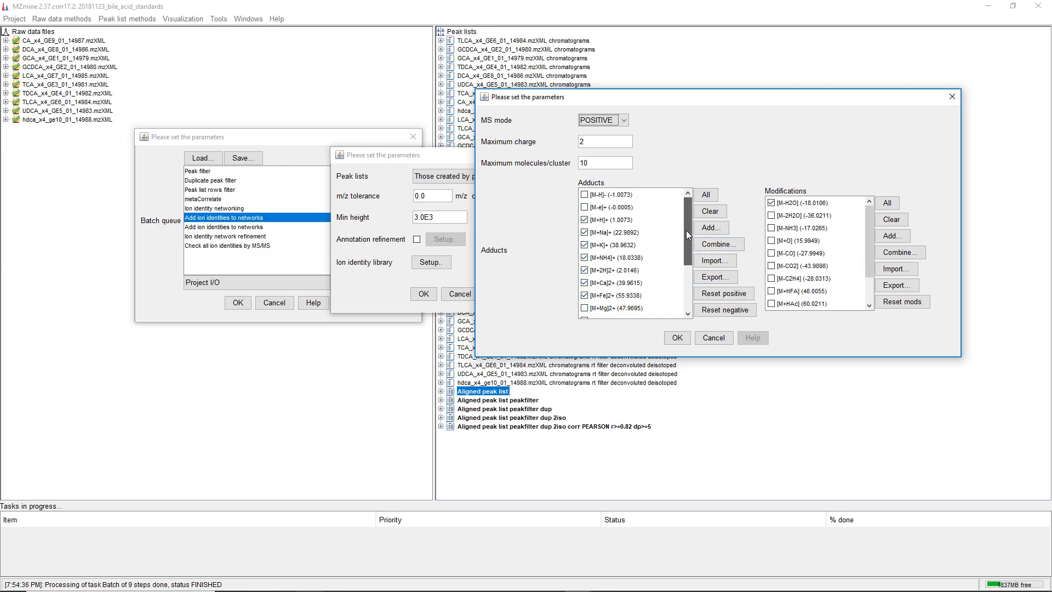
pyautogui.moveTo(686, 230); pyautogui.dragTo(686, 245)
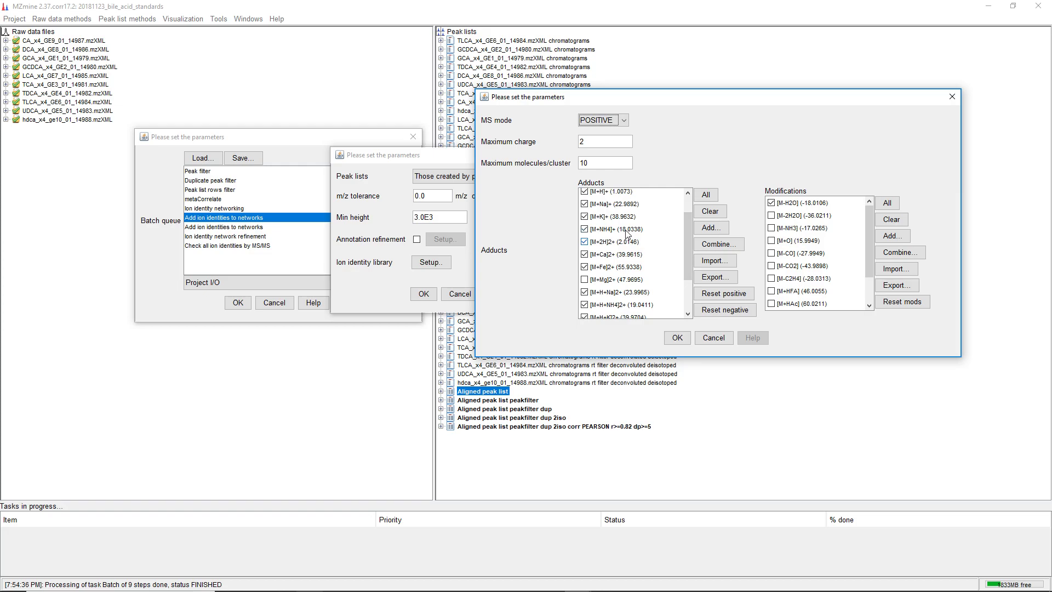
pyautogui.moveTo(689, 239); pyautogui.dragTo(685, 280)
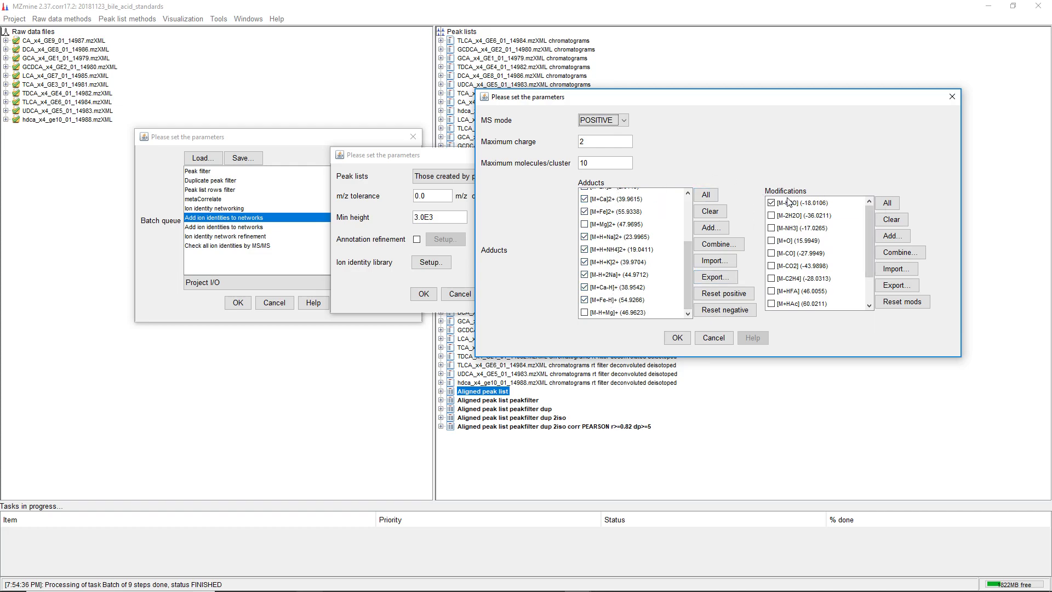
pyautogui.click(714, 338)
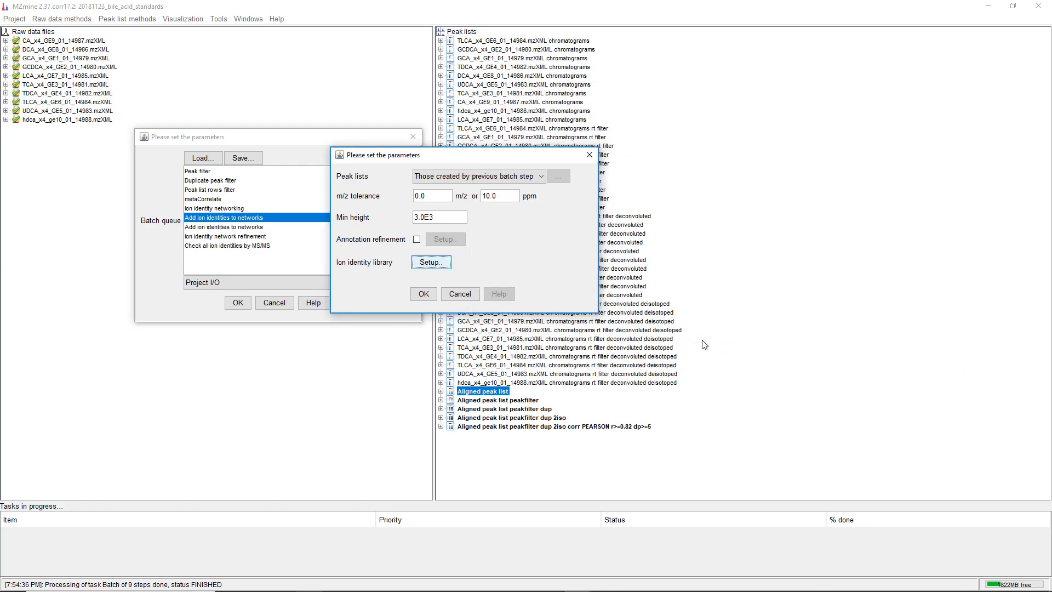
pyautogui.click(463, 296)
# Open the second Add ion identities to networks batch step and examine the adducts and full modification list in its ion identity library.
pyautogui.click(258, 227)
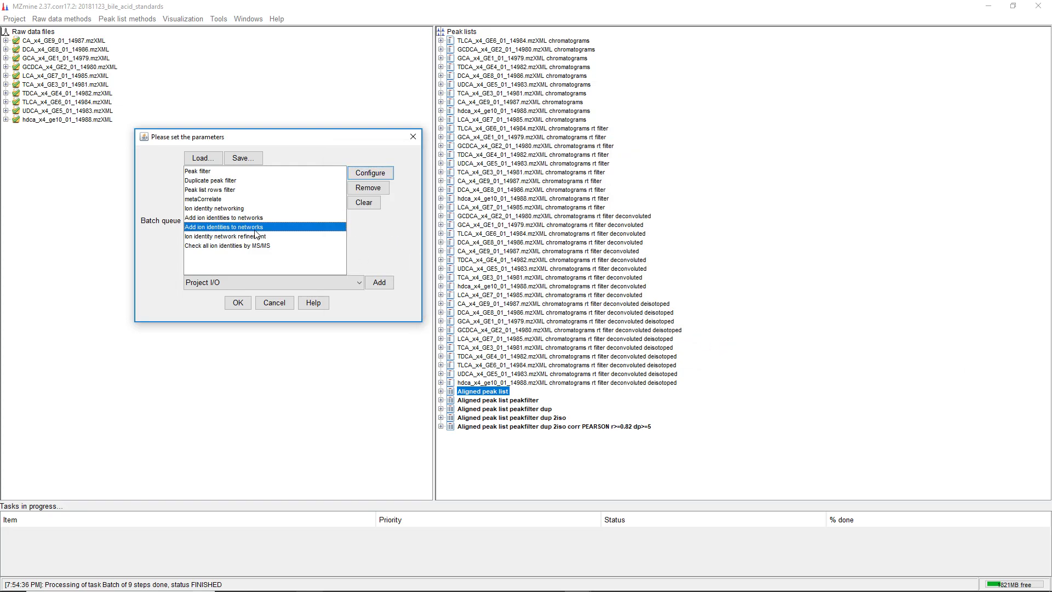
pyautogui.click(383, 176)
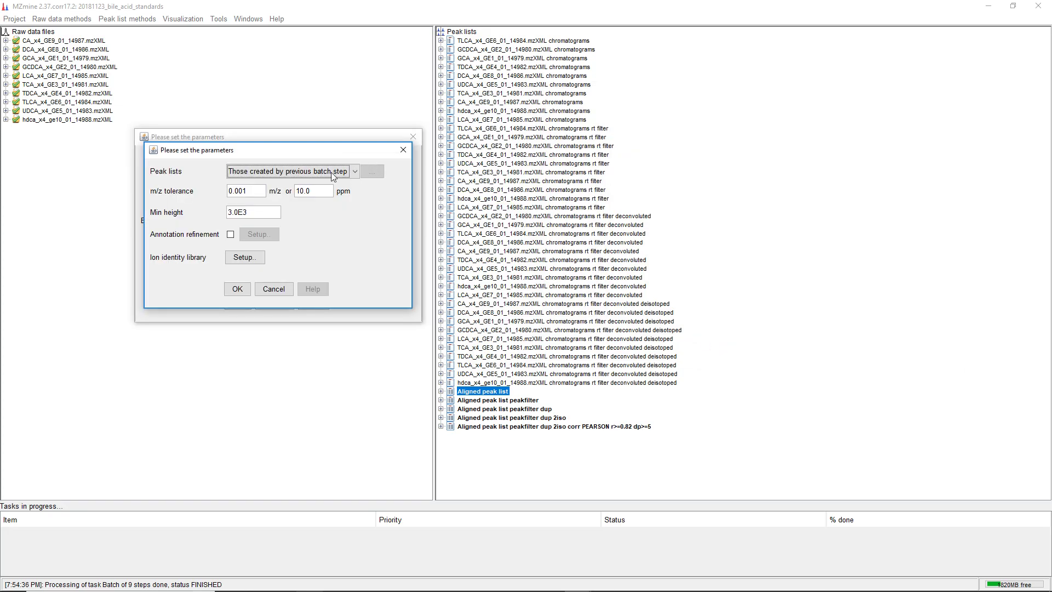
pyautogui.click(246, 254)
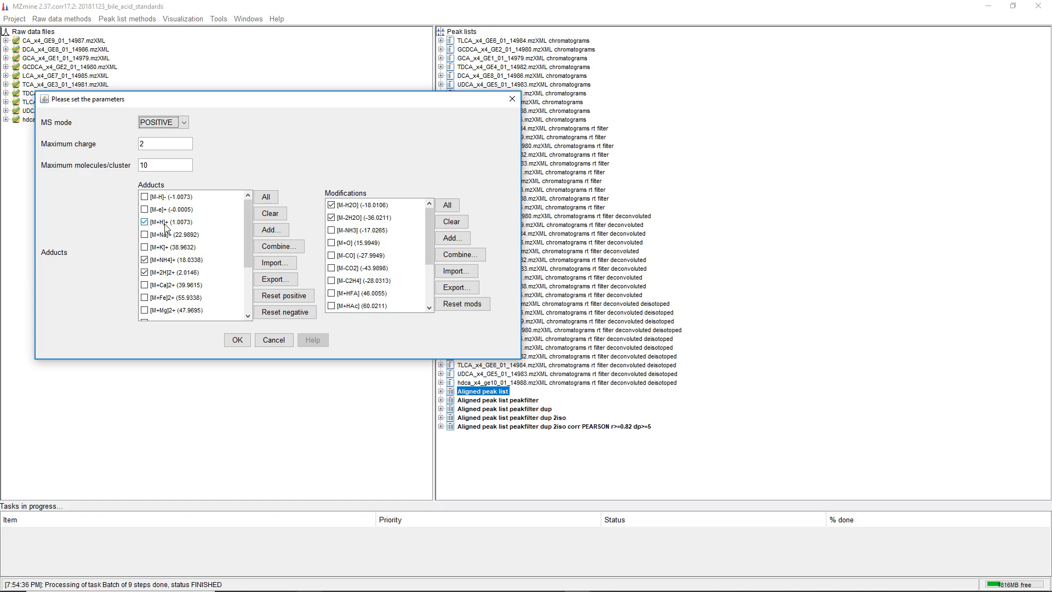
pyautogui.moveTo(432, 216); pyautogui.dragTo(425, 265)
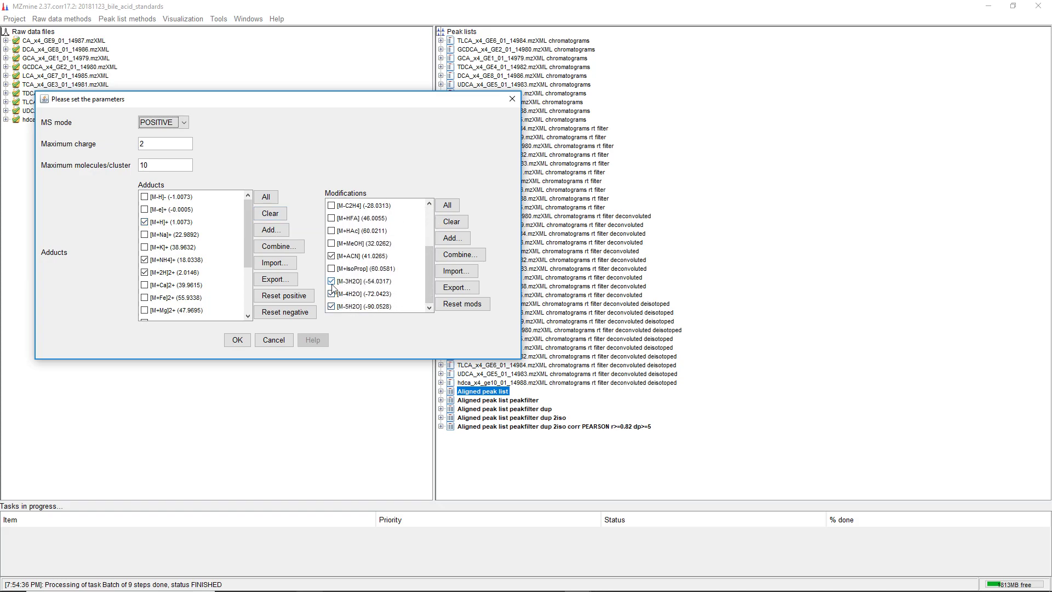
pyautogui.scroll(1, 397, 280)
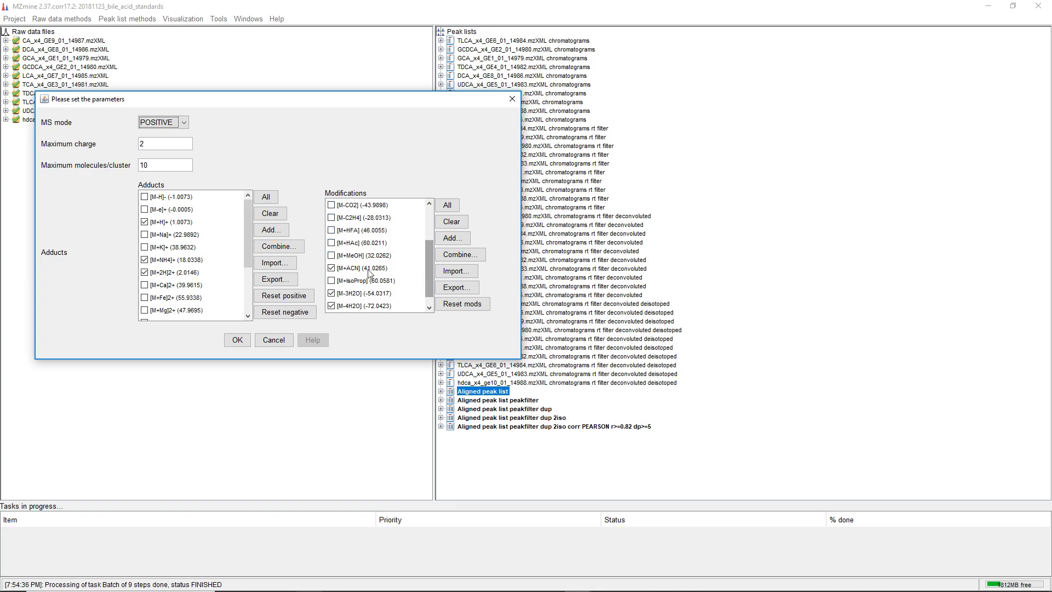
pyautogui.moveTo(424, 268); pyautogui.dragTo(423, 218)
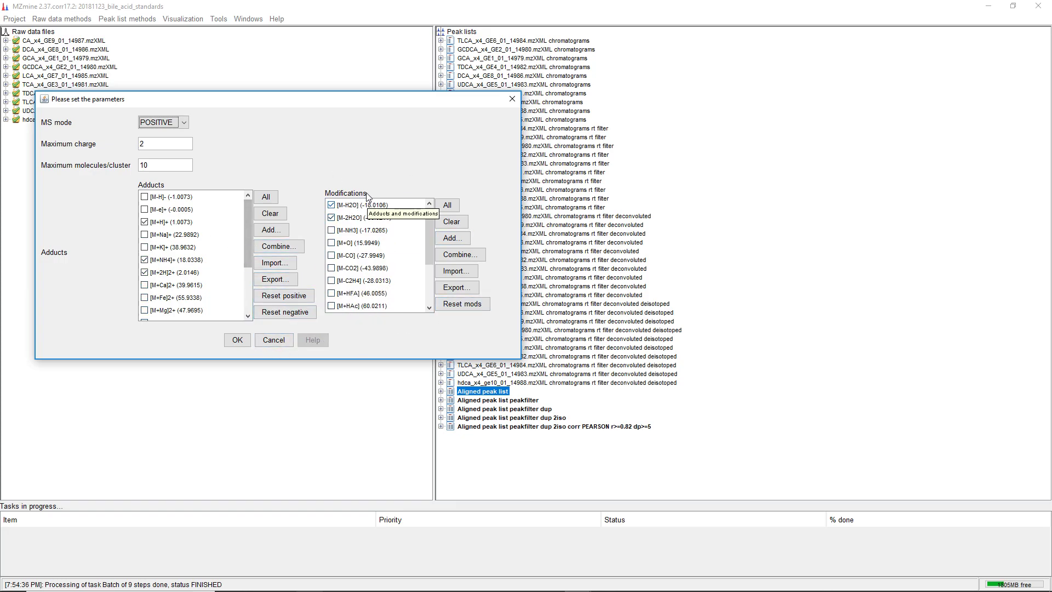
pyautogui.click(274, 340)
pyautogui.click(291, 287)
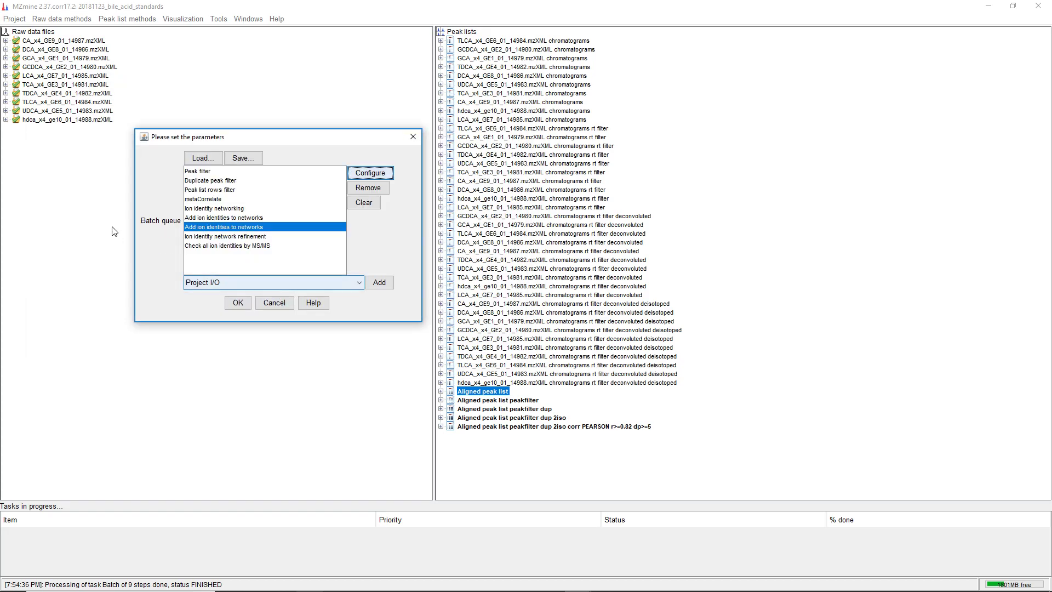
# Open the Ion identity network refinement batch step, examine its minimum size and network deletion options, and discard any changes.
pyautogui.click(196, 237)
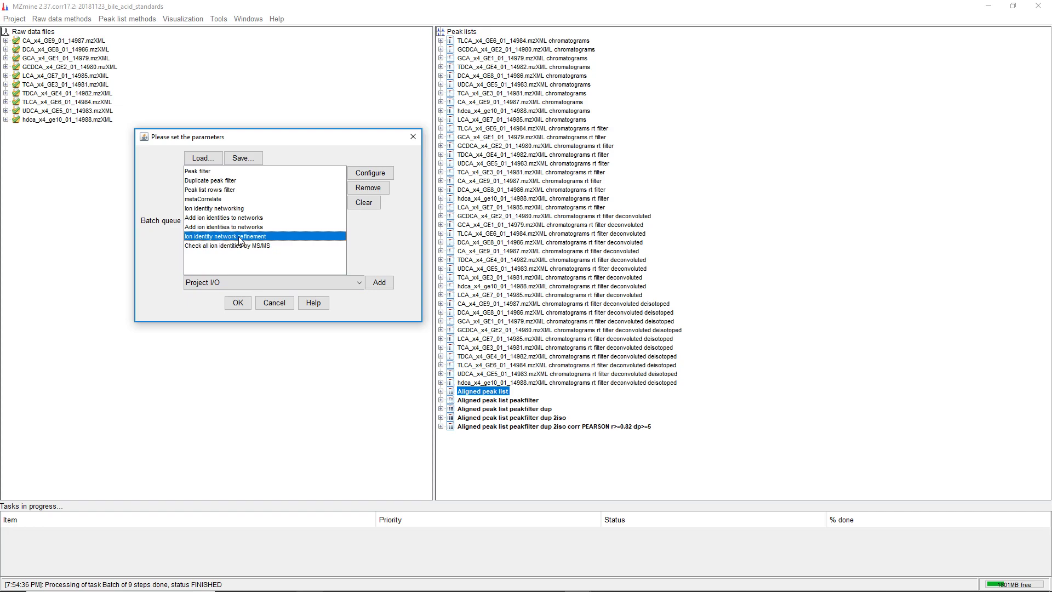
pyautogui.click(363, 174)
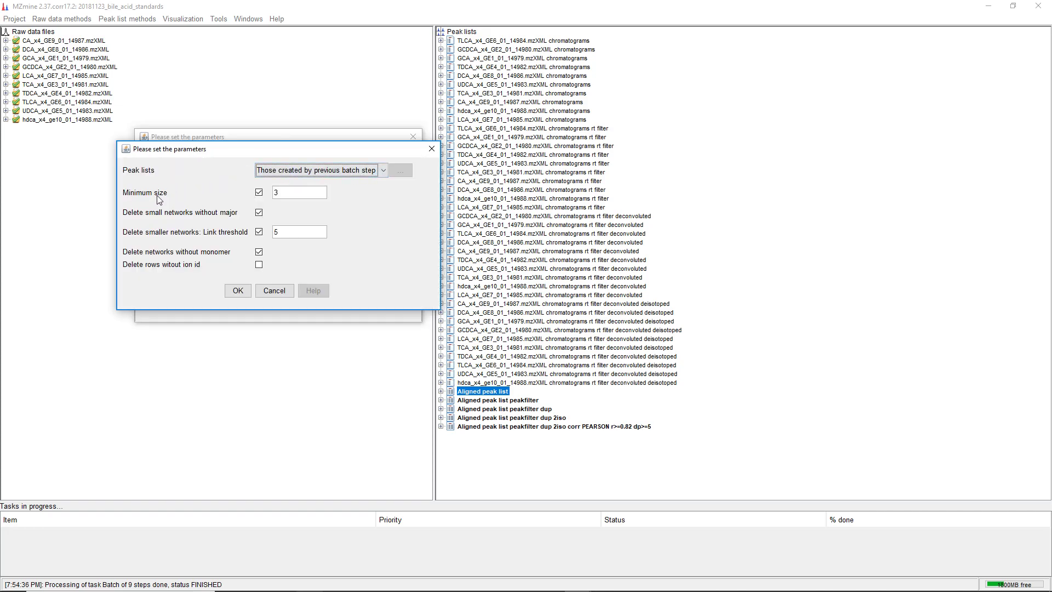
pyautogui.click(313, 194)
pyautogui.click(274, 290)
# Examine the mass list, tolerance and neutral loss settings of the Check all ion identities by MS/MS step, and cancel the batch setup.
pyautogui.click(242, 248)
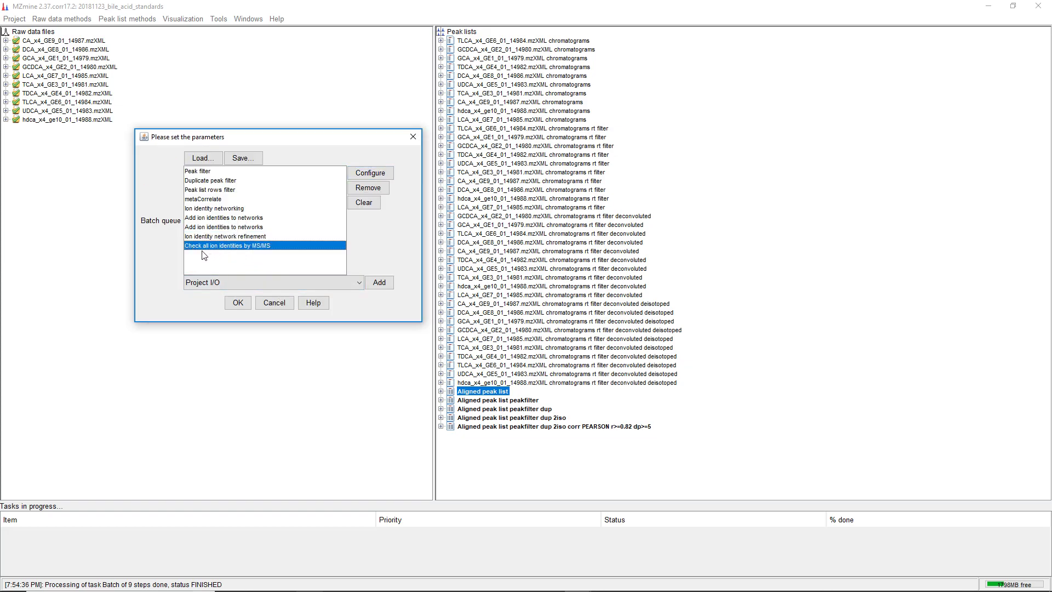
pyautogui.click(371, 172)
pyautogui.moveTo(296, 147); pyautogui.dragTo(338, 272)
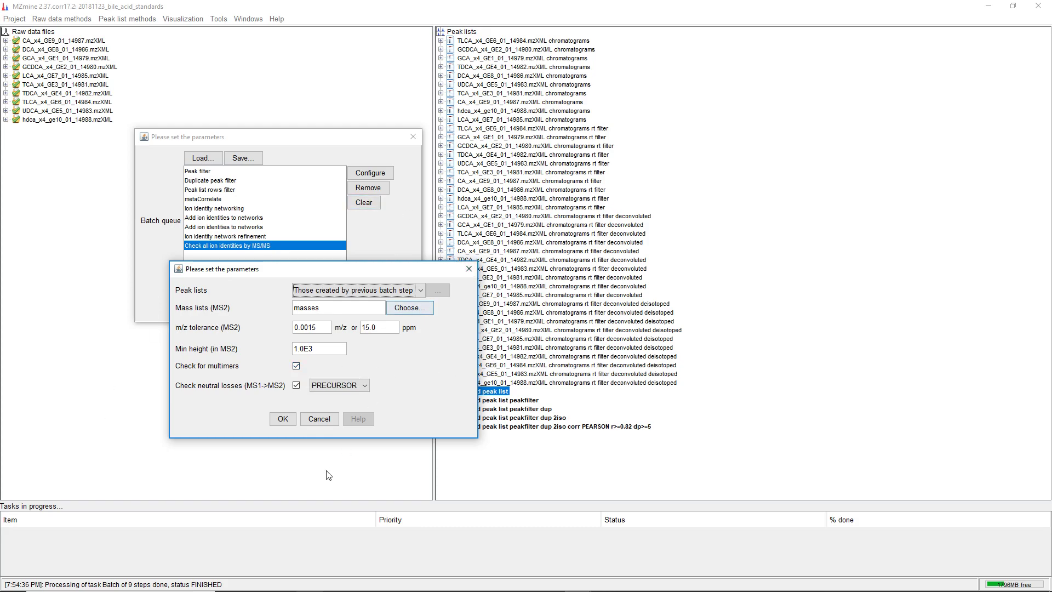
pyautogui.click(324, 420)
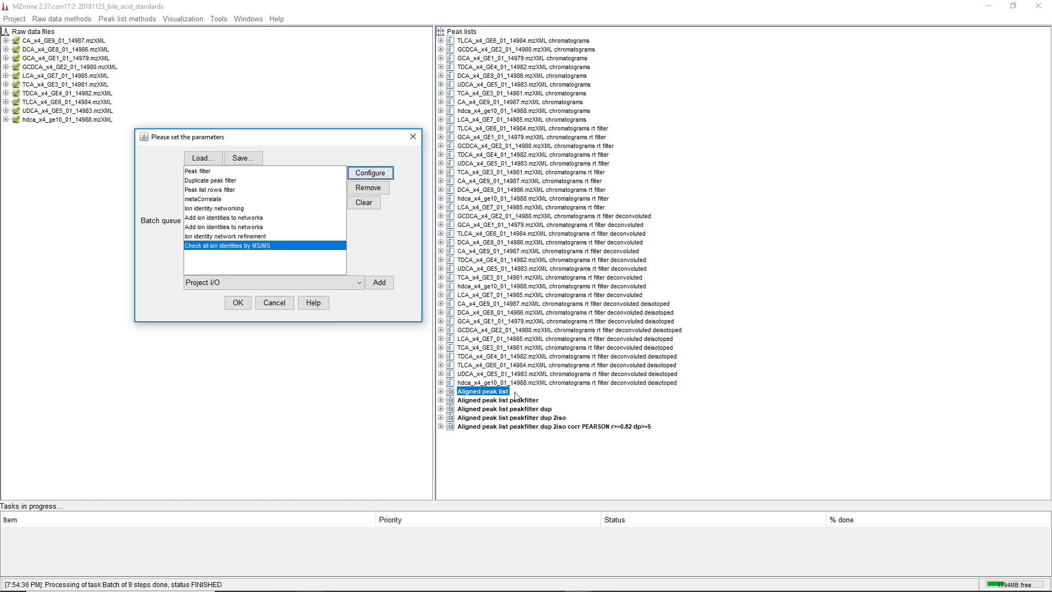
pyautogui.click(280, 305)
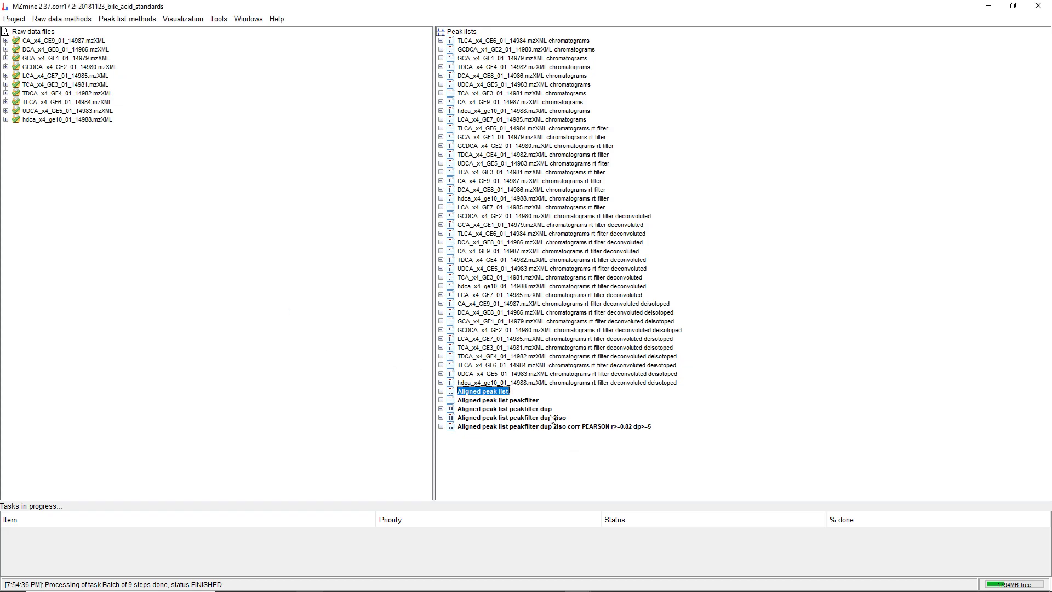
# Open the aligned peak list with the PEARSON correlation suffix and sort its rows by m/z and by descending NetID.
pyautogui.click(551, 418)
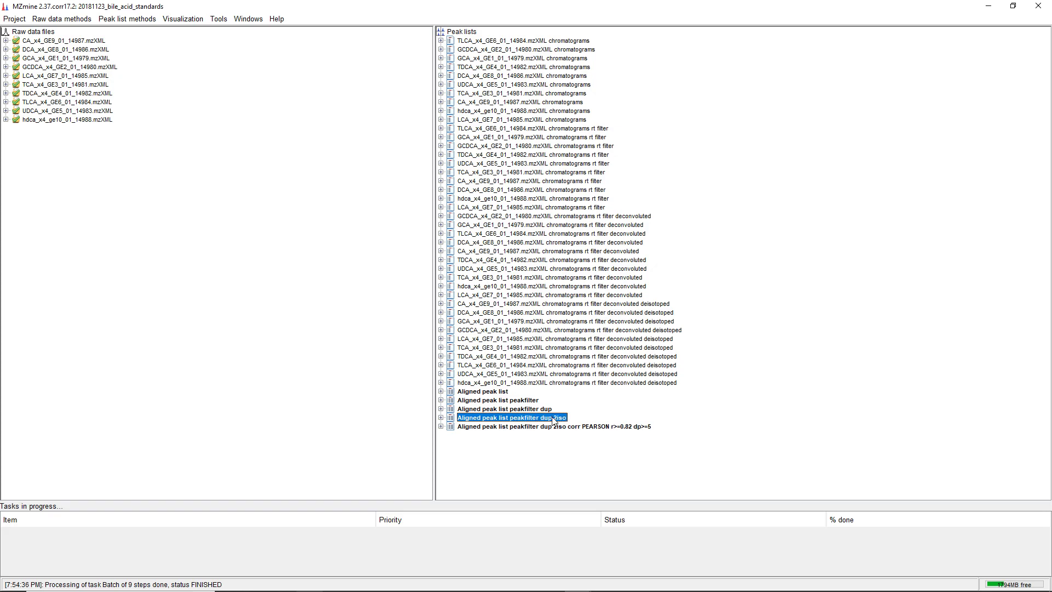
pyautogui.doubleClick(615, 431)
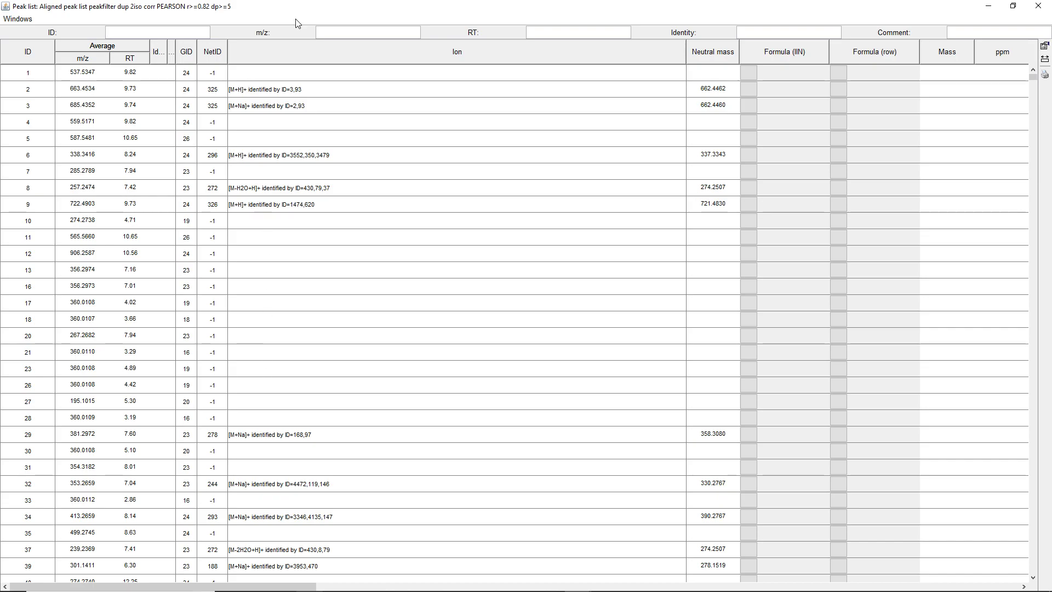
pyautogui.click(351, 55)
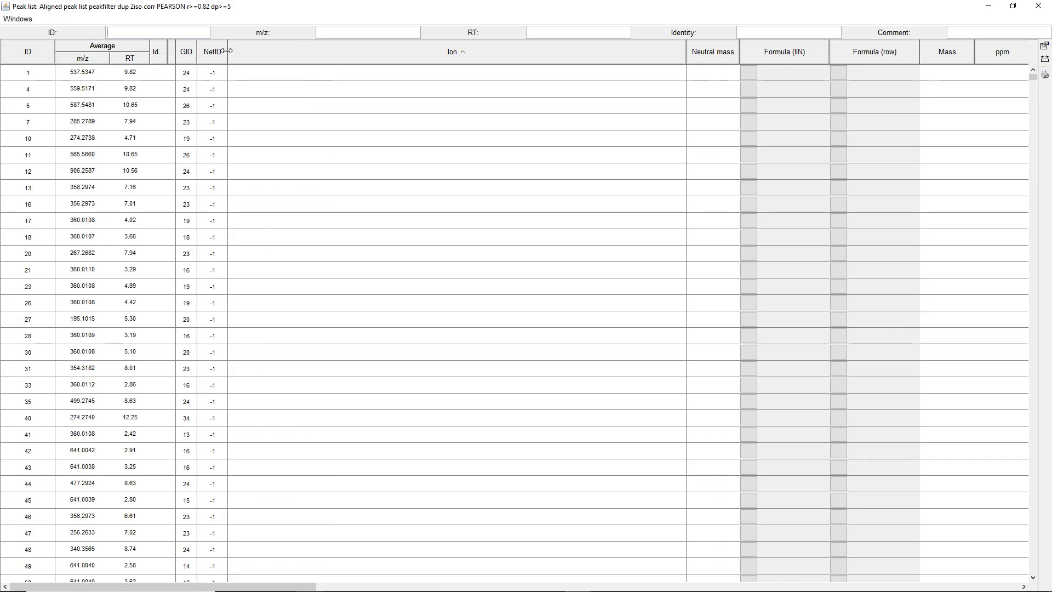
pyautogui.click(101, 62)
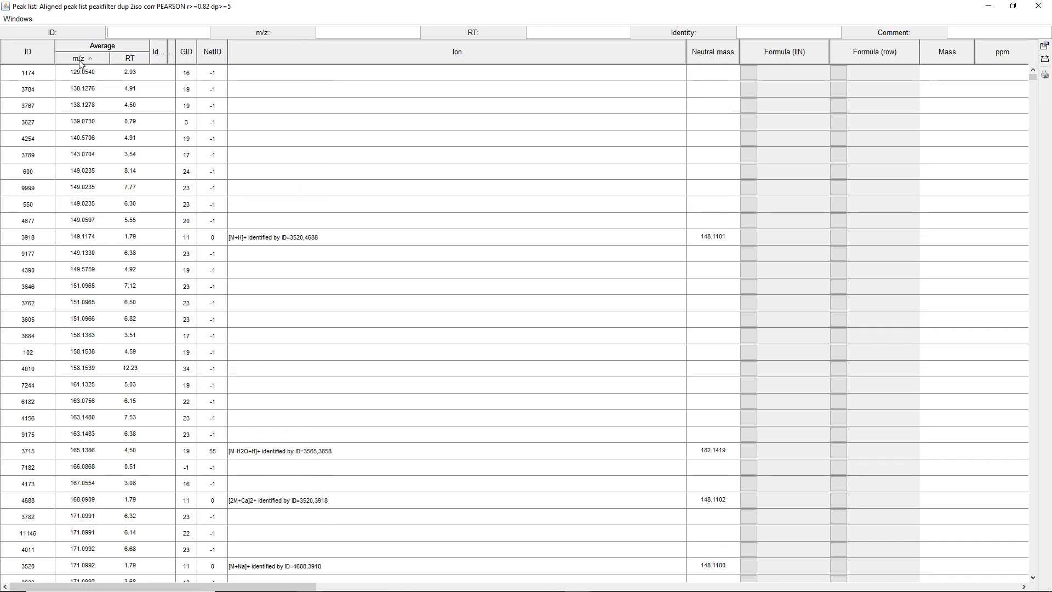
pyautogui.click(214, 54)
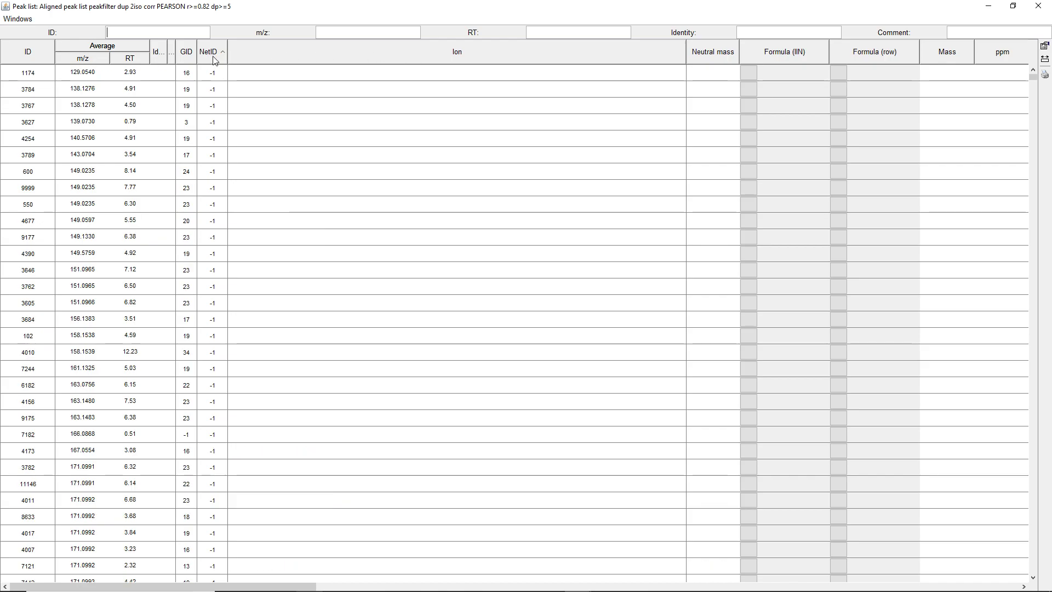
pyautogui.click(218, 56)
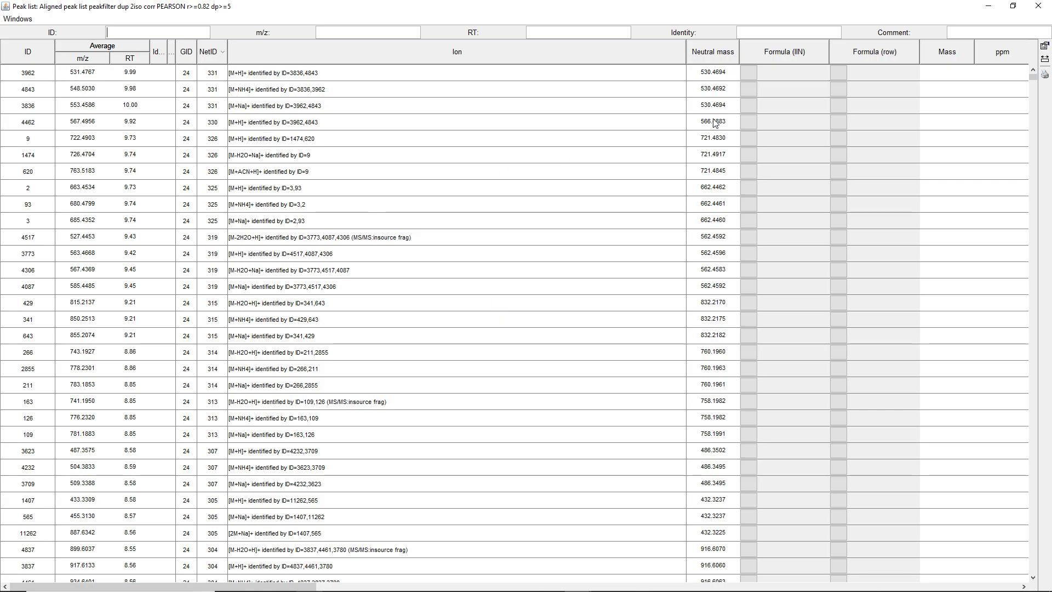
# Enable all common columns for the peak list table and apply the column settings.
pyautogui.click(1046, 48)
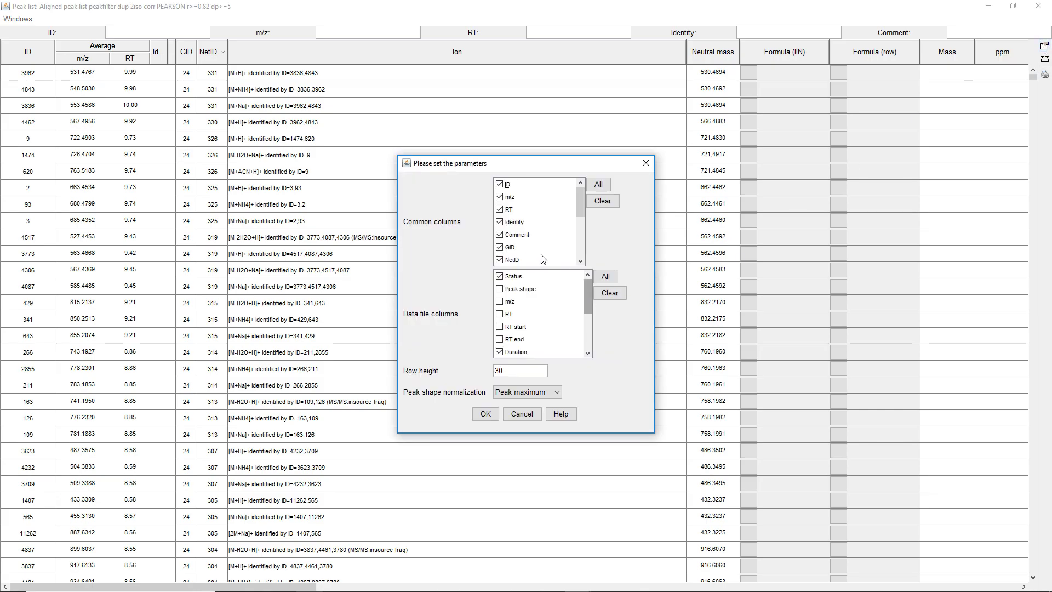
pyautogui.click(598, 185)
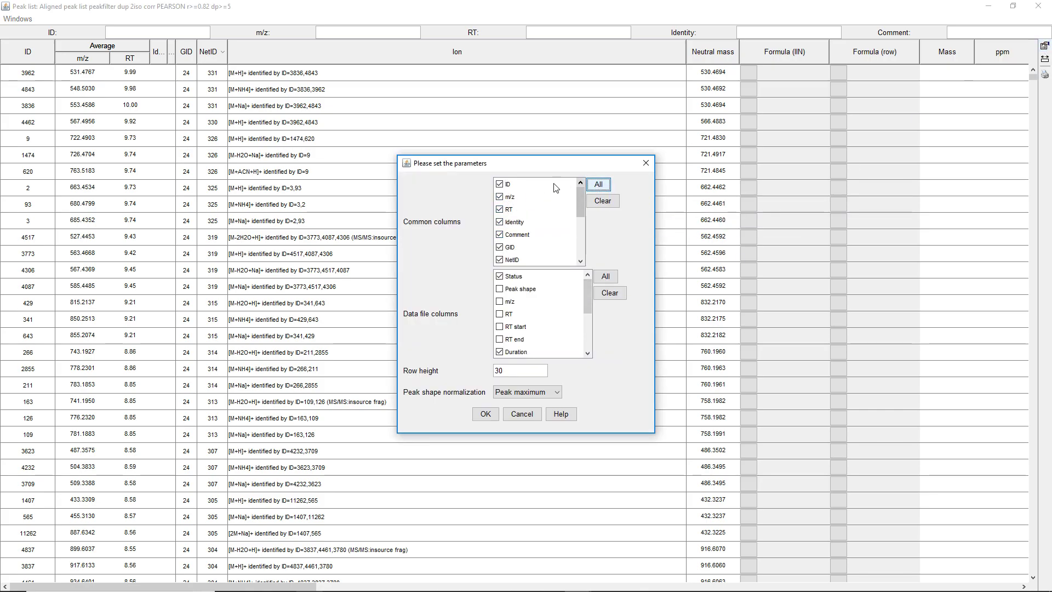
pyautogui.moveTo(581, 201); pyautogui.dragTo(580, 217)
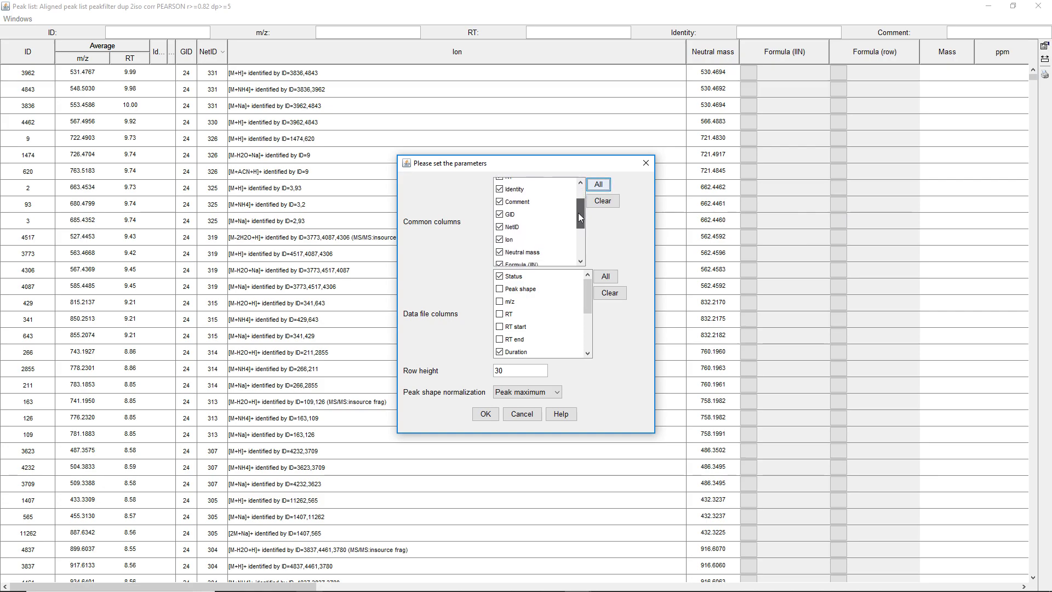
pyautogui.scroll(-2, 578, 215)
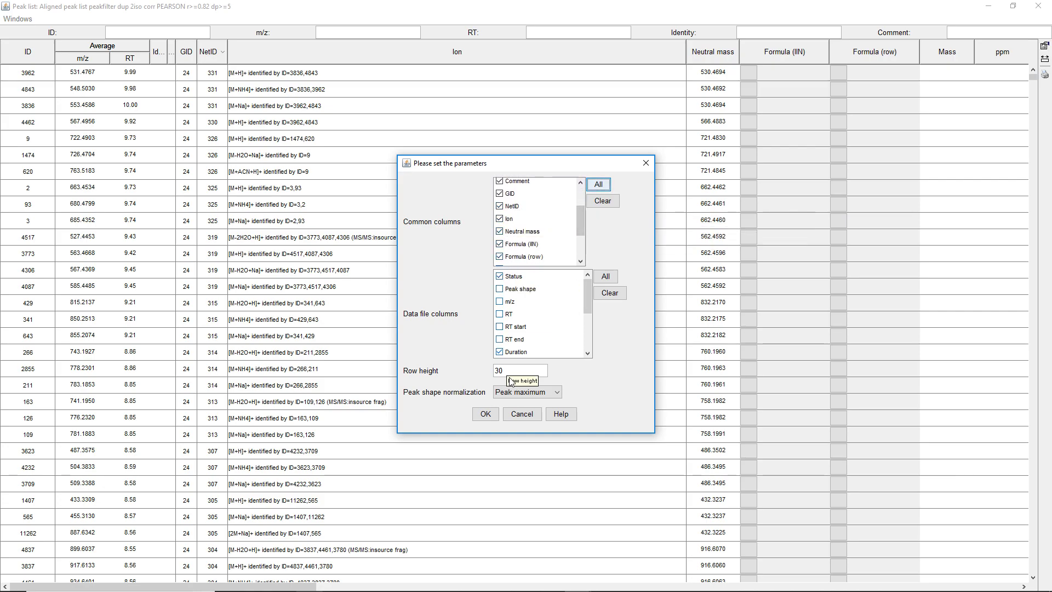
pyautogui.click(486, 415)
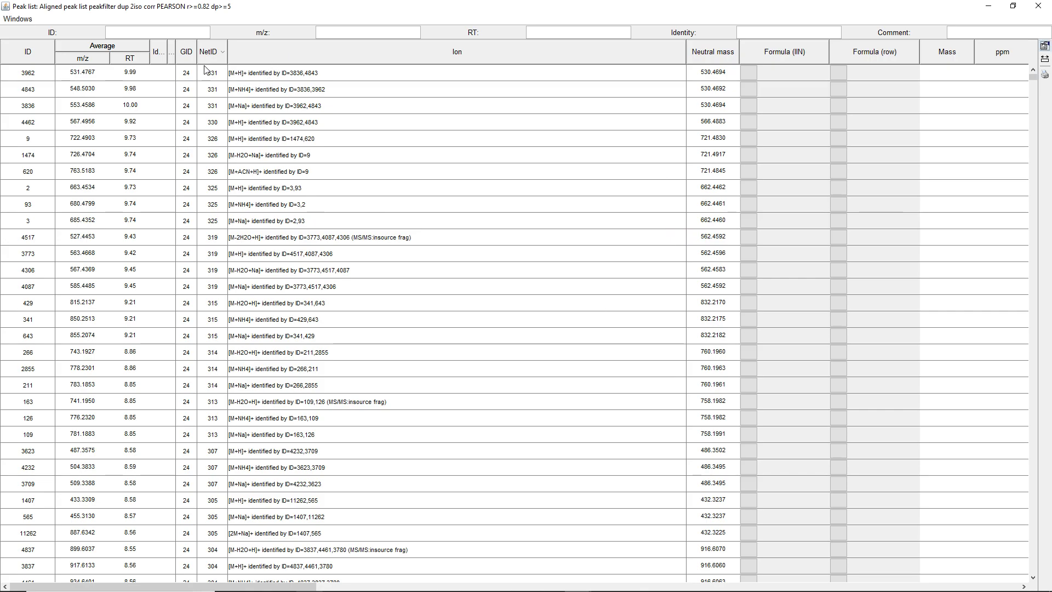
# Select all rows of ion network 134, from ID 6025 to 7129, and show their MS/MS spectra.
pyautogui.scroll(-10, 312, 293)
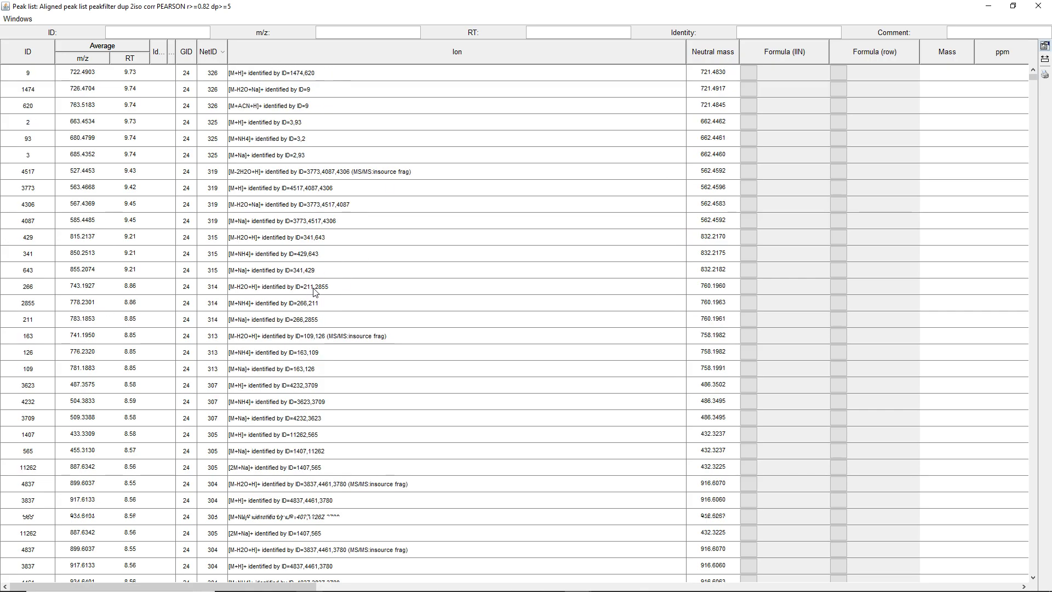
pyautogui.moveTo(1034, 88); pyautogui.dragTo(1037, 147)
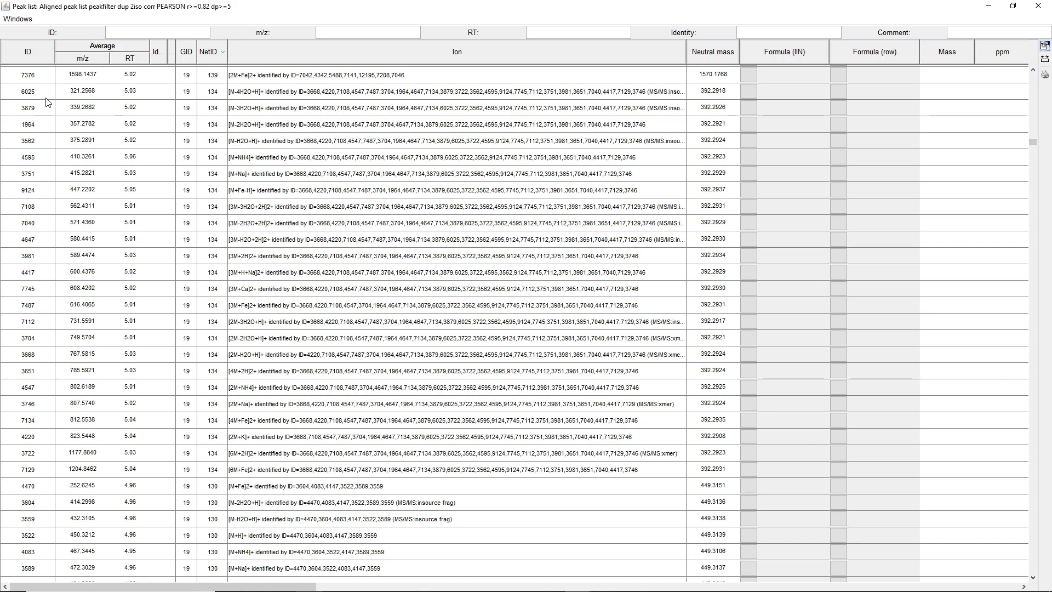
pyautogui.moveTo(44, 96); pyautogui.dragTo(33, 470)
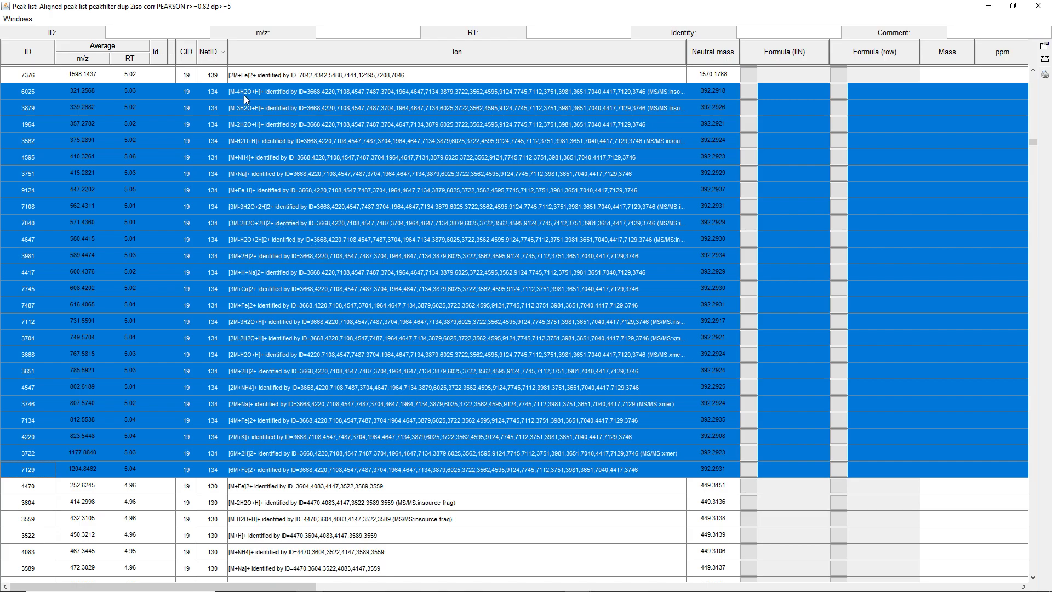
pyautogui.rightClick(271, 203)
pyautogui.moveTo(299, 208)
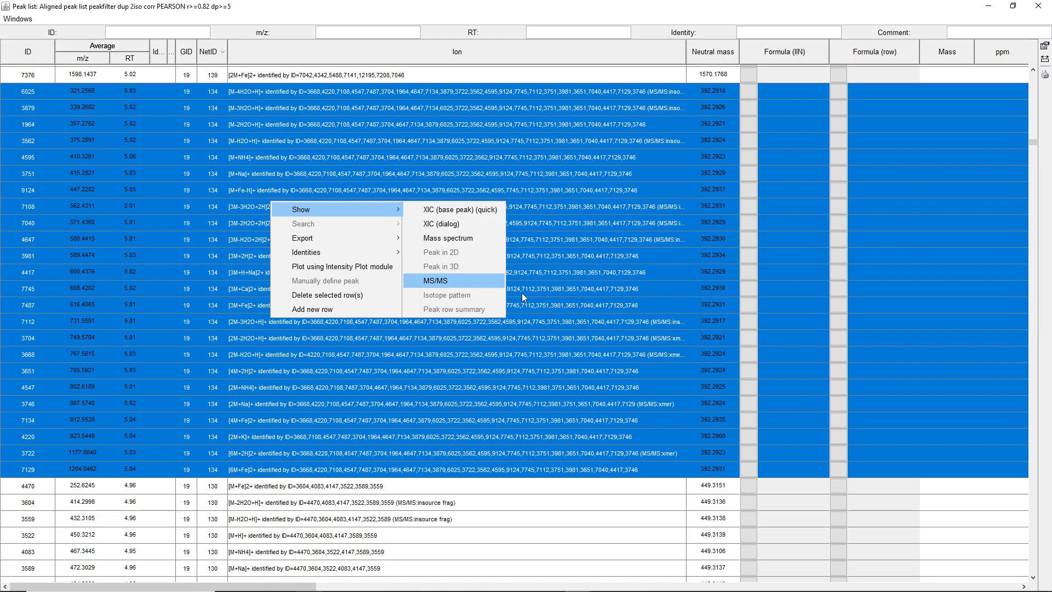
pyautogui.click(496, 282)
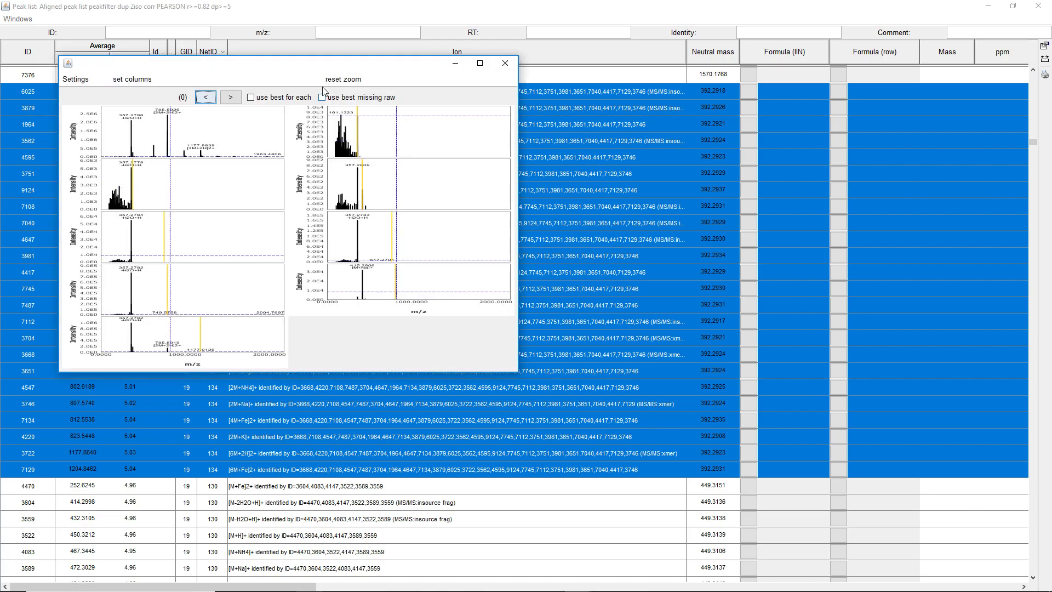
# Enlarge the MS/MS spectra window to full screen, examine the annotated fragment signals of the network's ions, and close it.
pyautogui.moveTo(312, 65); pyautogui.dragTo(632, 134)
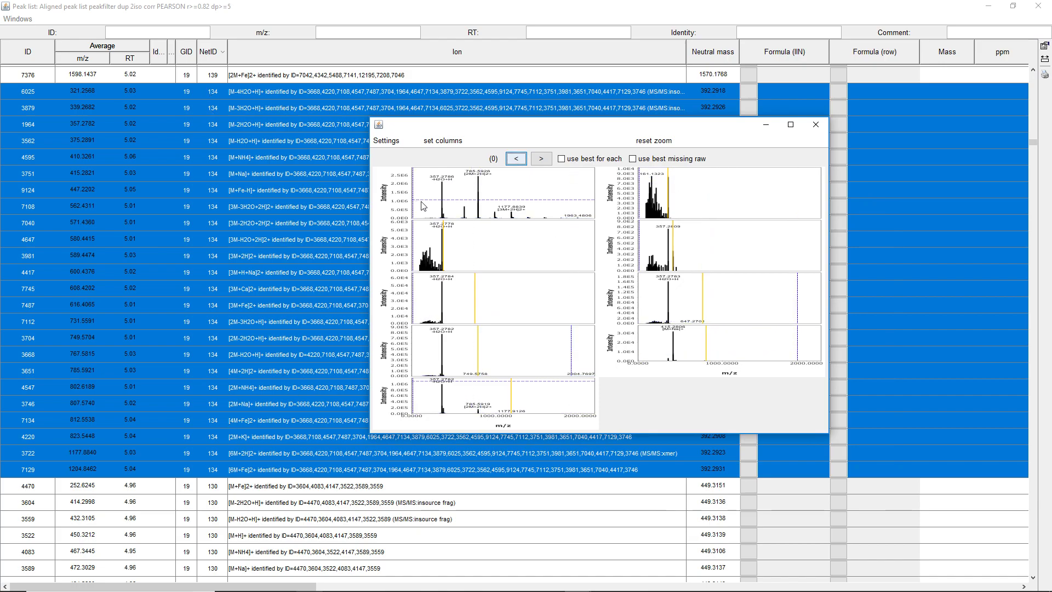
pyautogui.click(791, 124)
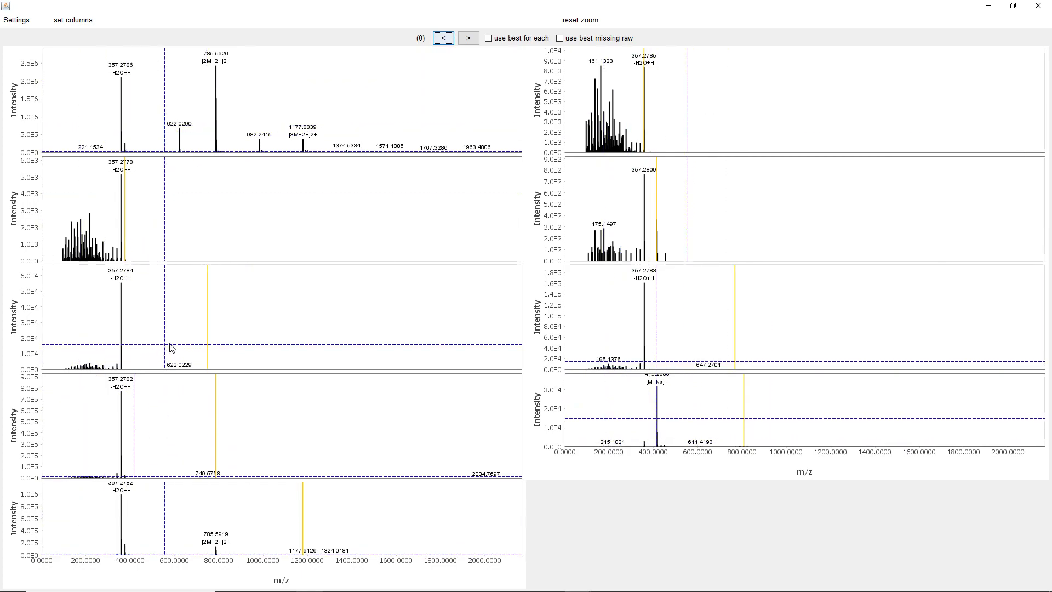
pyautogui.click(1039, 5)
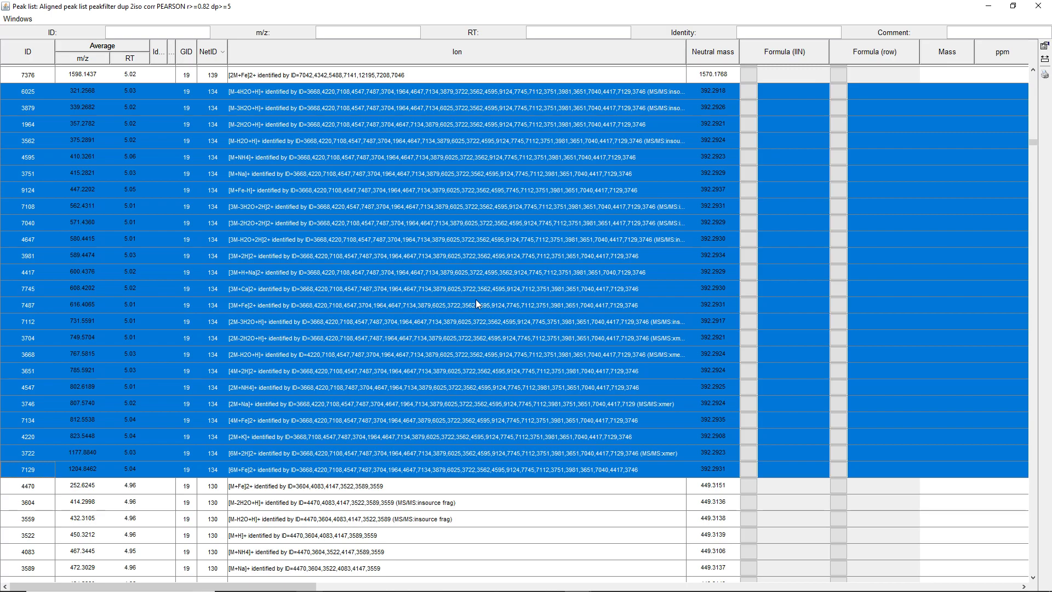